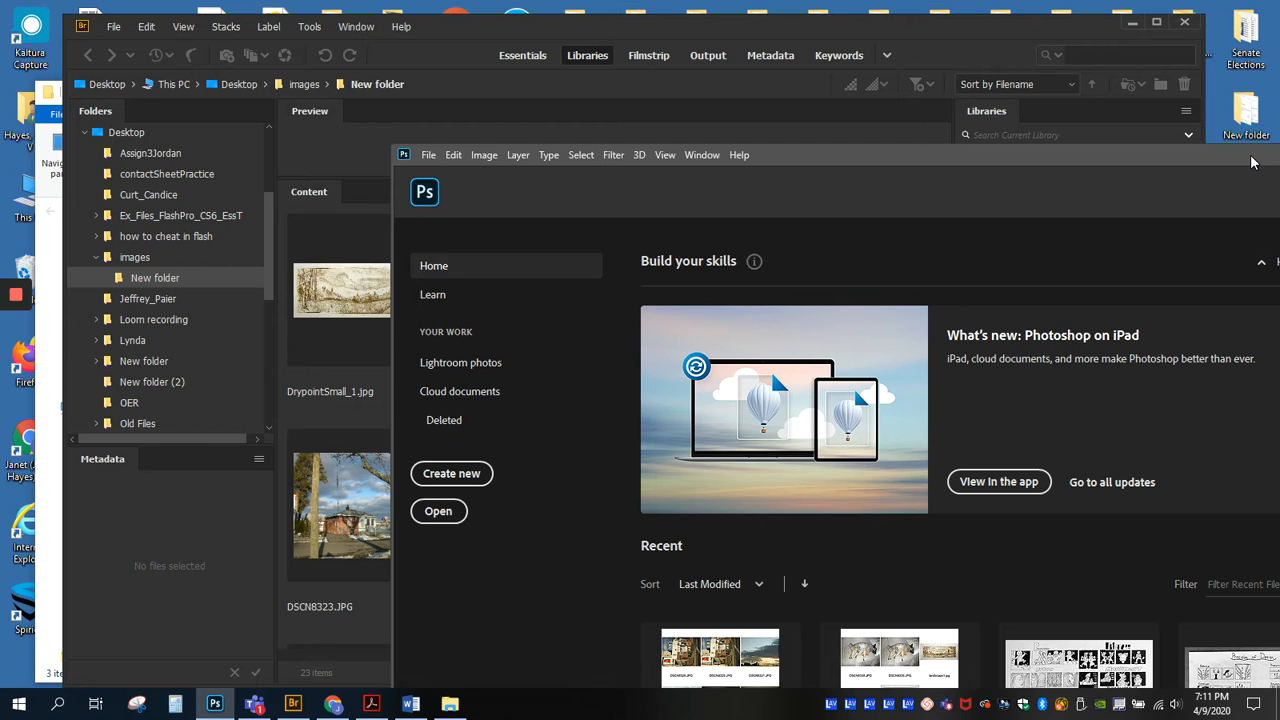
# Switch to Adobe Bridge, where the image folder is open
pyautogui.click(503, 36)
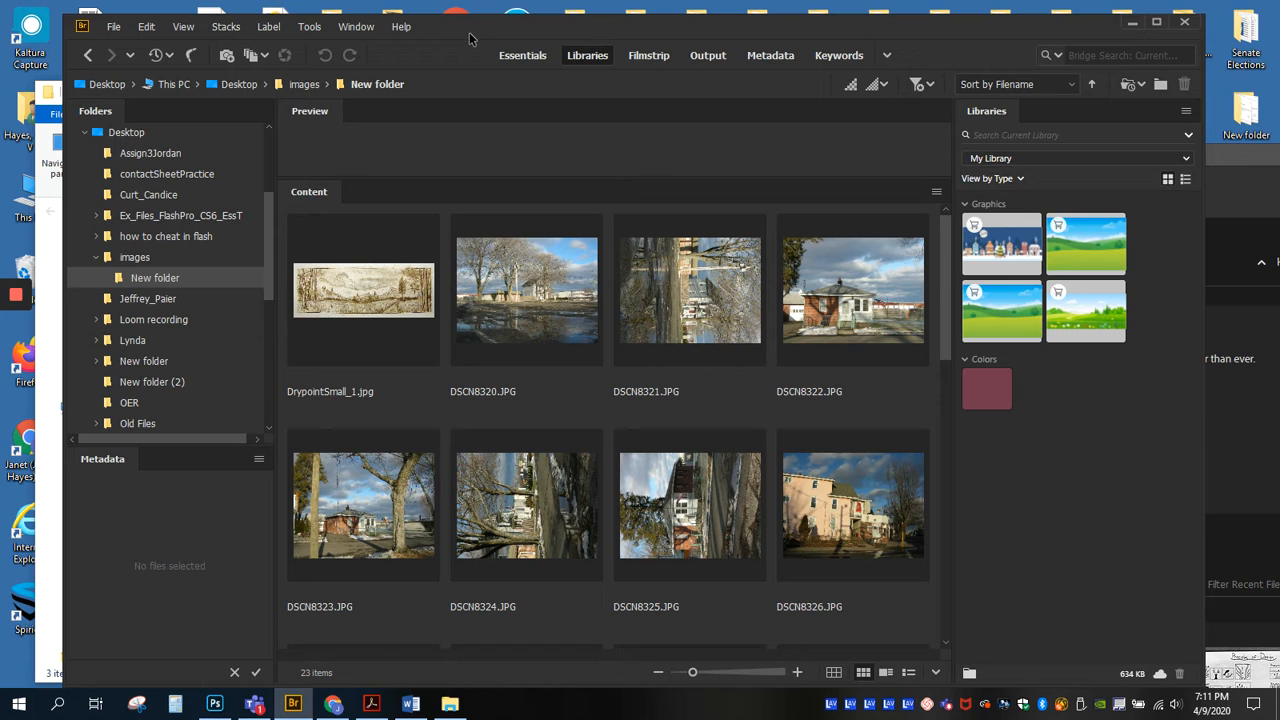
# Select the individual images DrypointSmall_1.jpg, DSCN8321.JPG, DSCN8324.JPG and DSCN8326.JPG together
pyautogui.click(355, 322)
pyautogui.keyDown('ctrl'); pyautogui.click(697, 324); pyautogui.keyUp('ctrl')
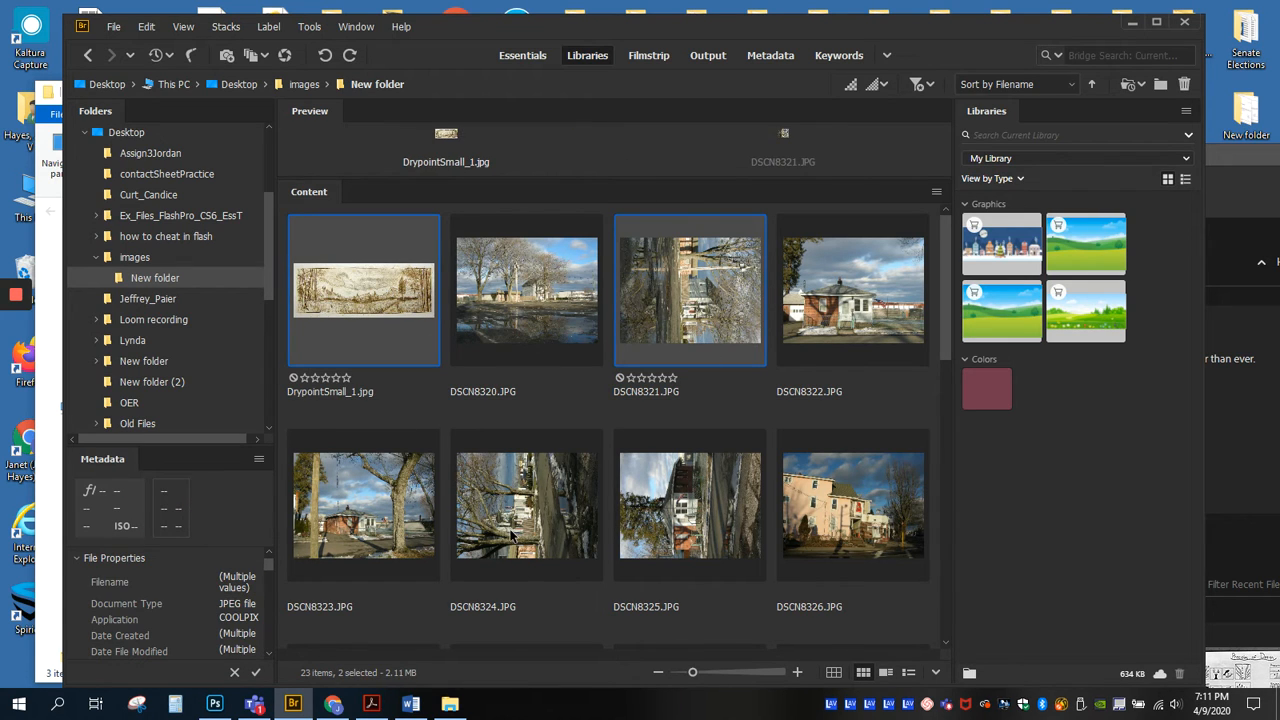
pyautogui.keyDown('ctrl'); pyautogui.click(512, 537); pyautogui.keyUp('ctrl')
pyautogui.keyDown('ctrl'); pyautogui.click(848, 545); pyautogui.keyUp('ctrl')
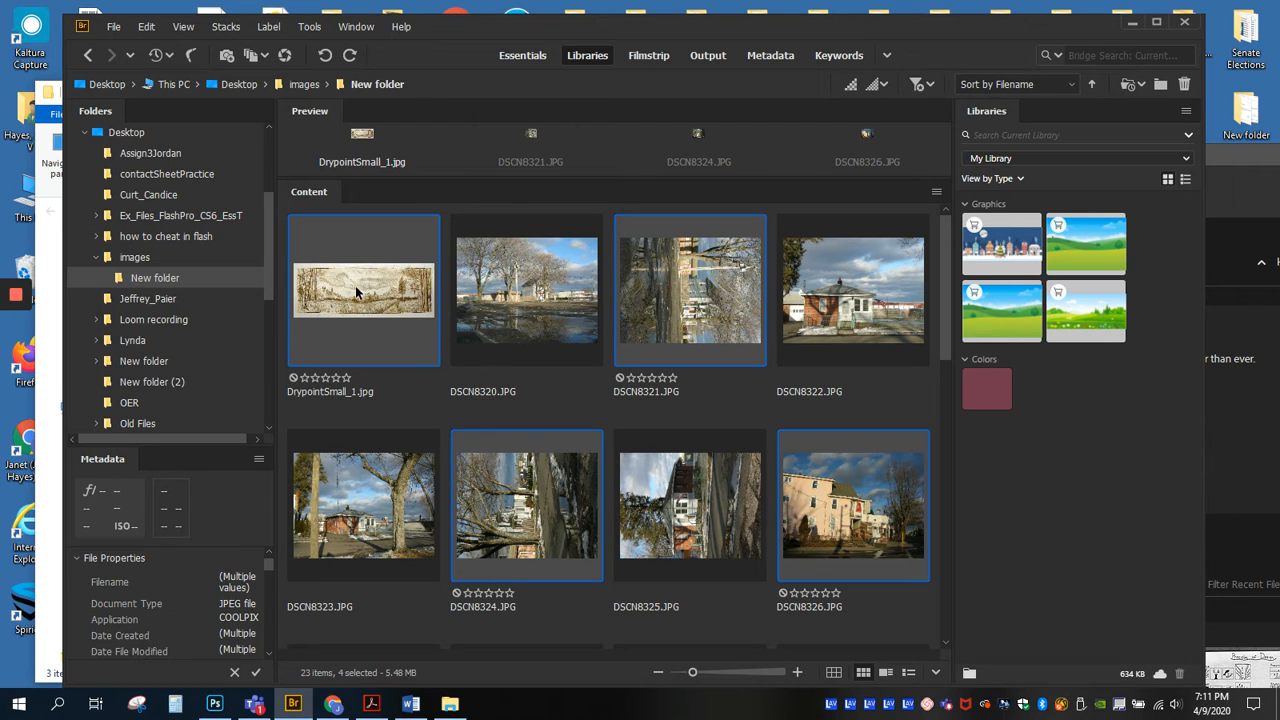
# Select all the images in the New folder inside images
pyautogui.click(378, 309)
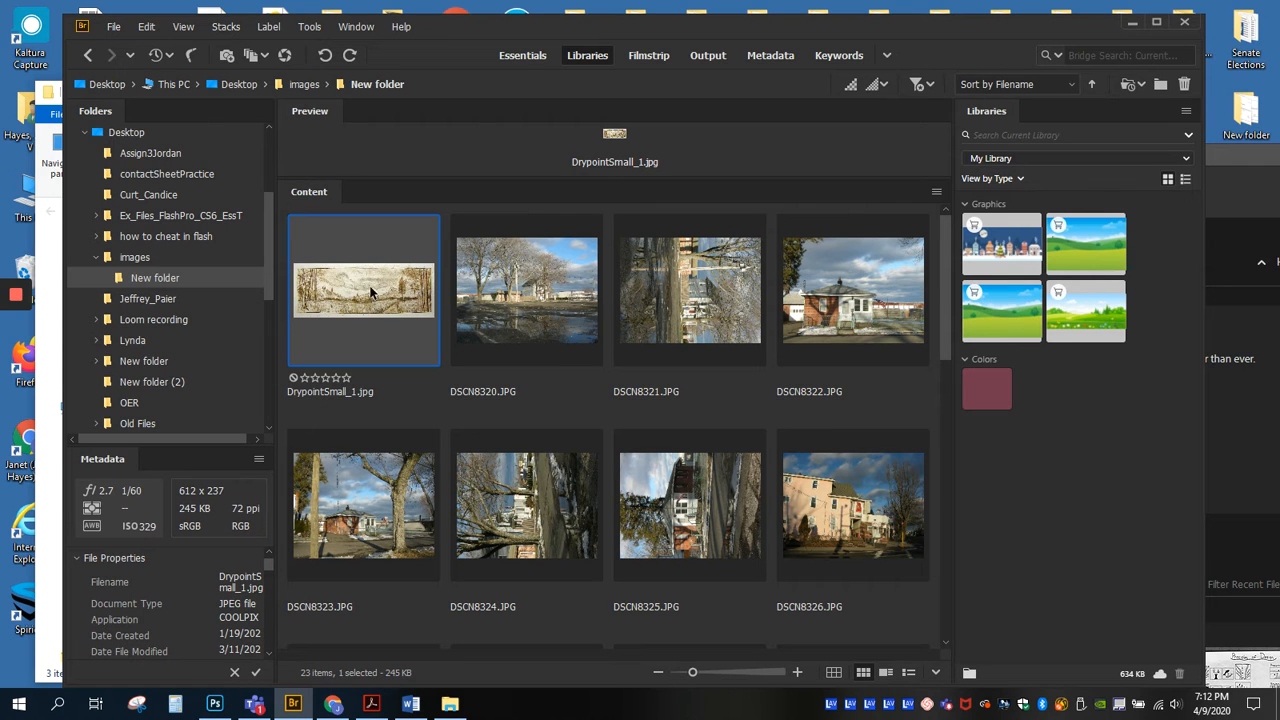
pyautogui.moveTo(947, 232); pyautogui.dragTo(947, 568)
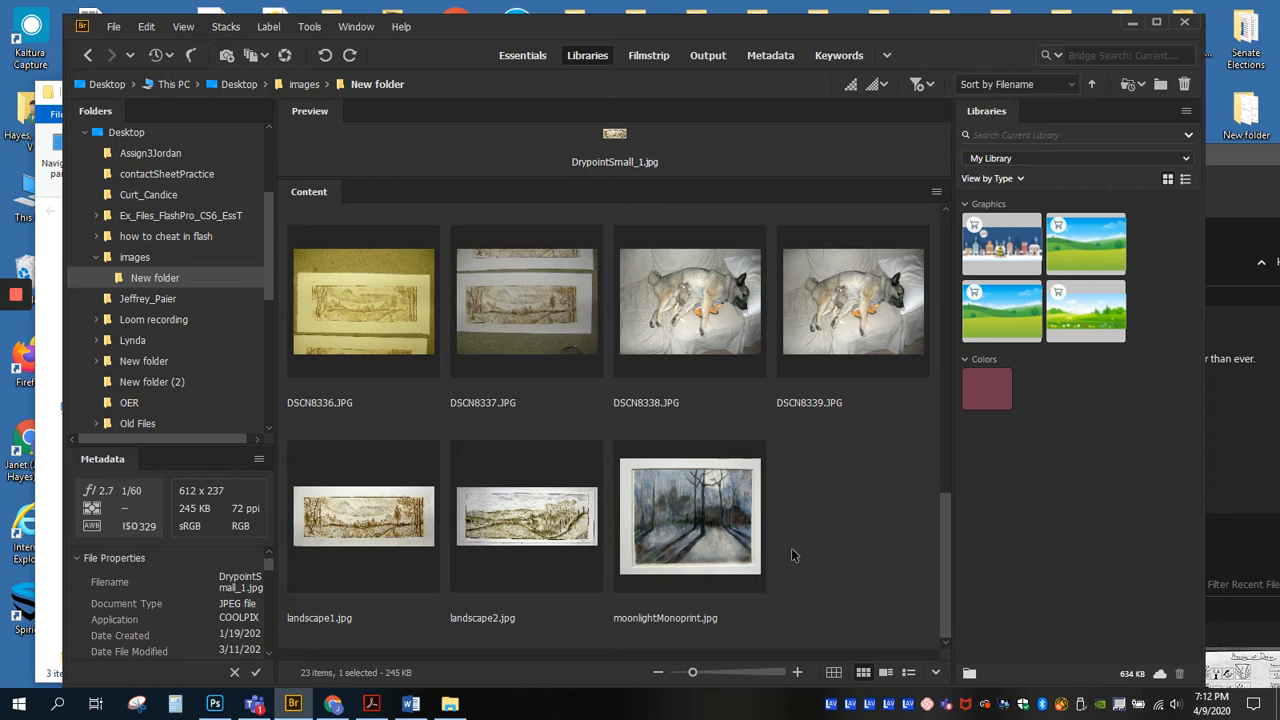
pyautogui.hotkey('ctrl', 'a')
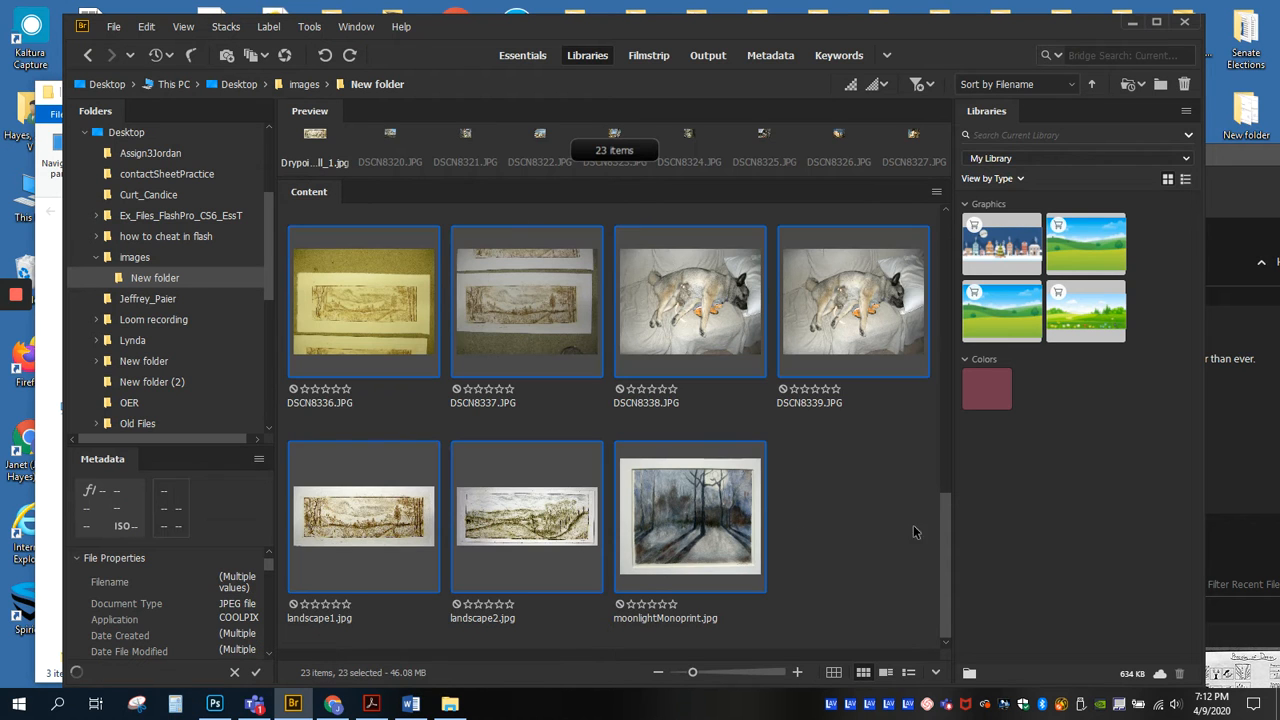
pyautogui.moveTo(950, 535); pyautogui.dragTo(929, 232)
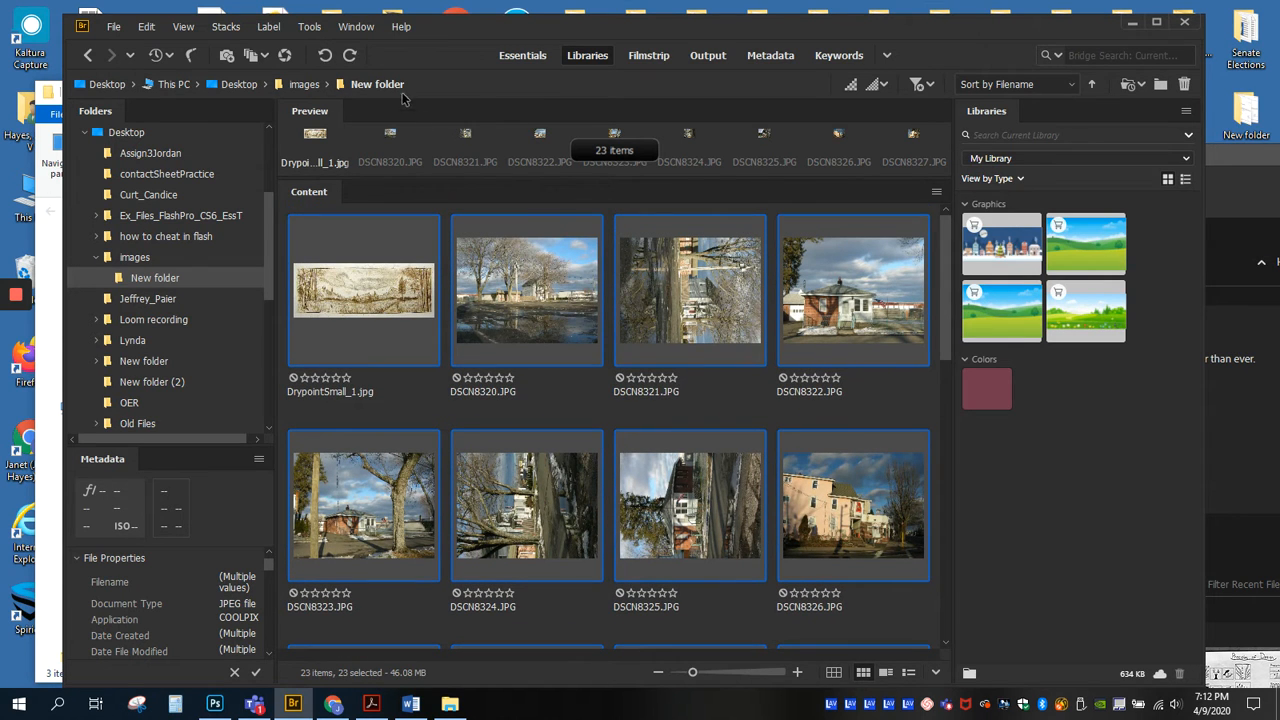
# Generate contact sheets from the selected images with Photoshop's Contact Sheet II, keeping the existing document, thumbnail and caption settings
pyautogui.click(309, 28)
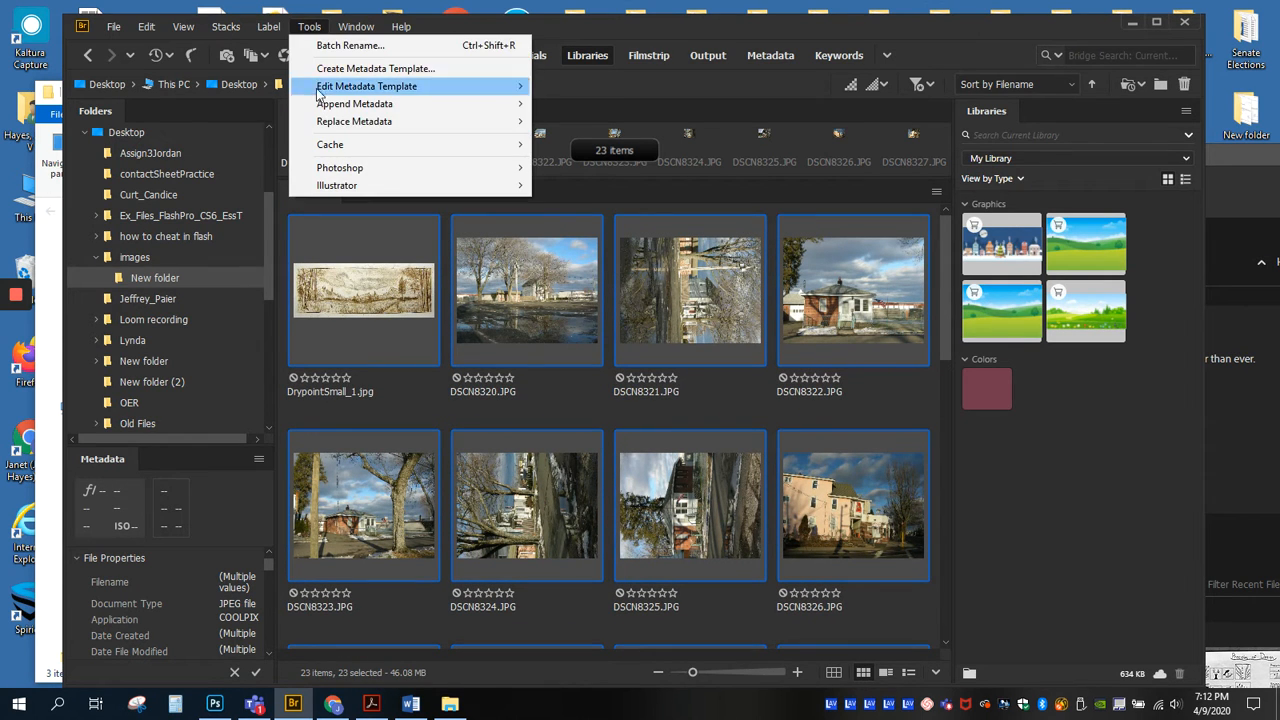
pyautogui.moveTo(341, 177)
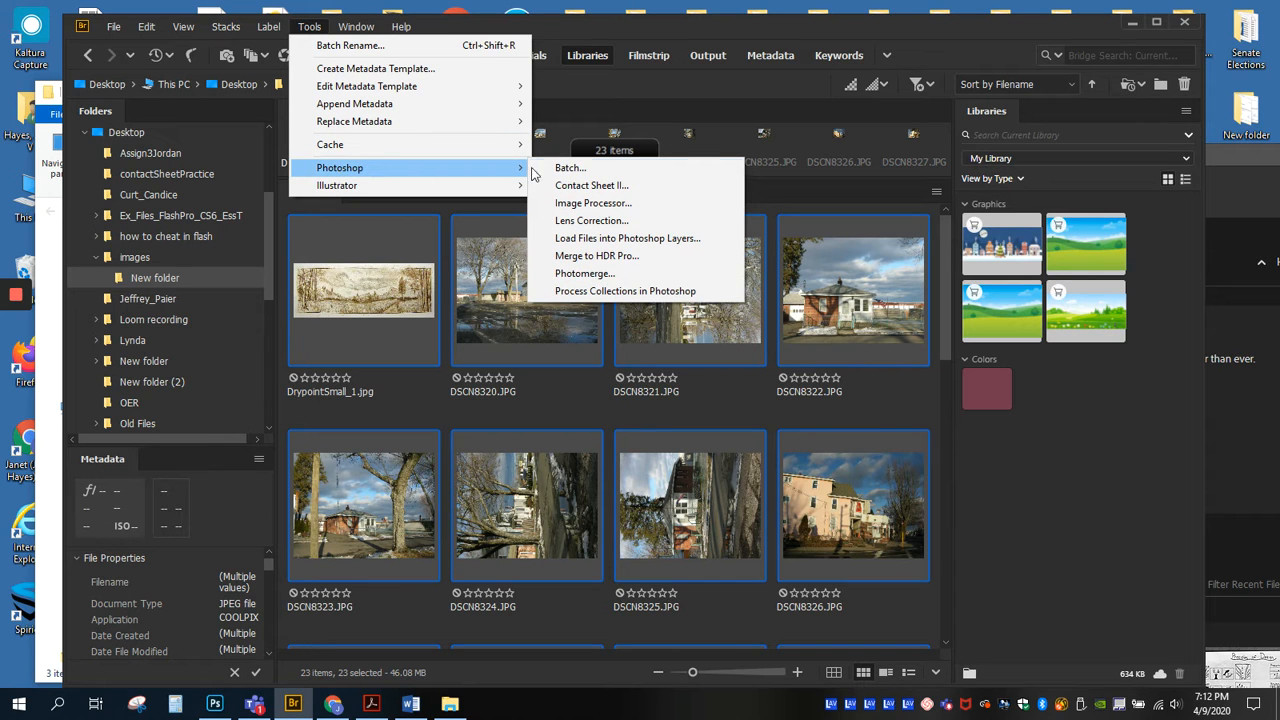
pyautogui.click(579, 186)
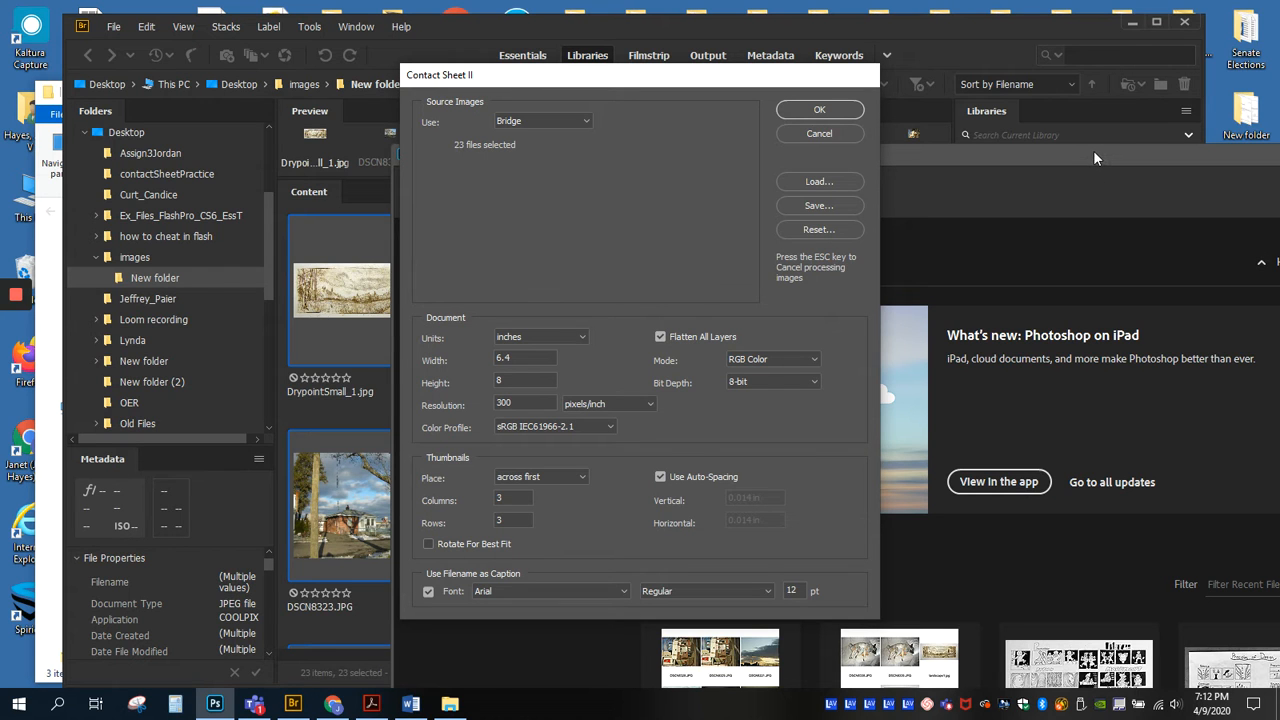
pyautogui.moveTo(656, 81); pyautogui.dragTo(541, 40)
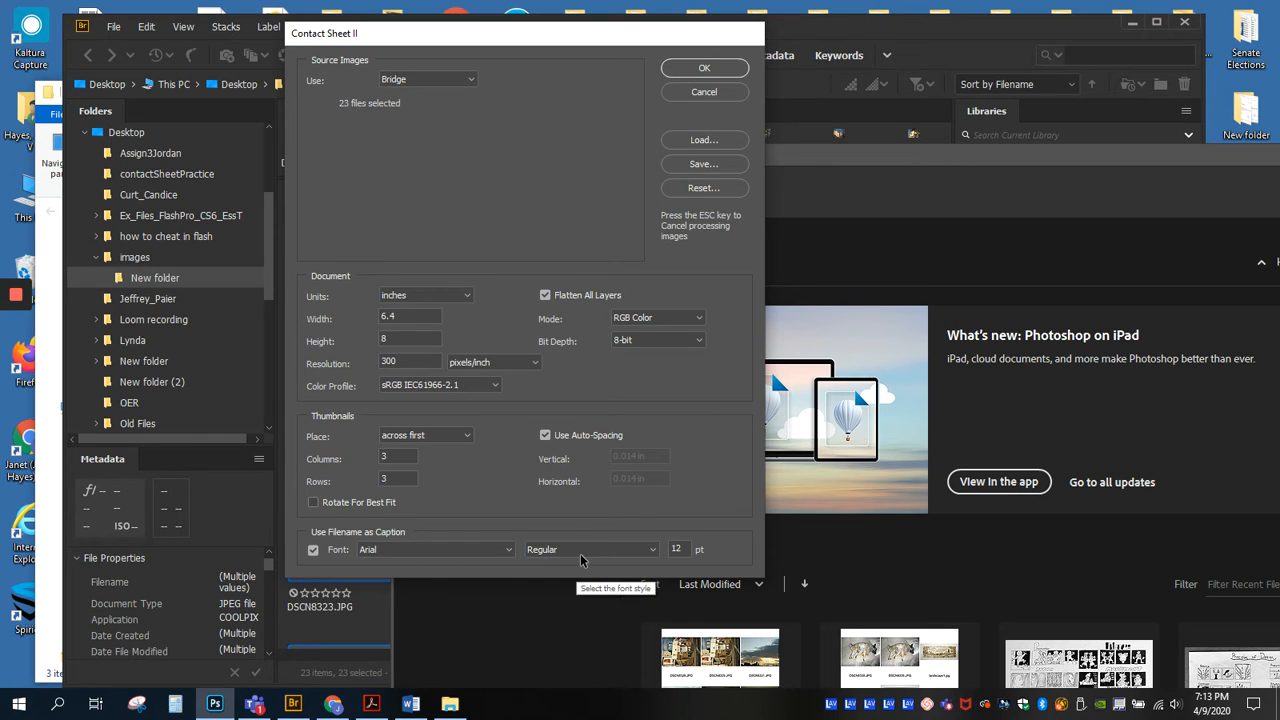
pyautogui.click(704, 68)
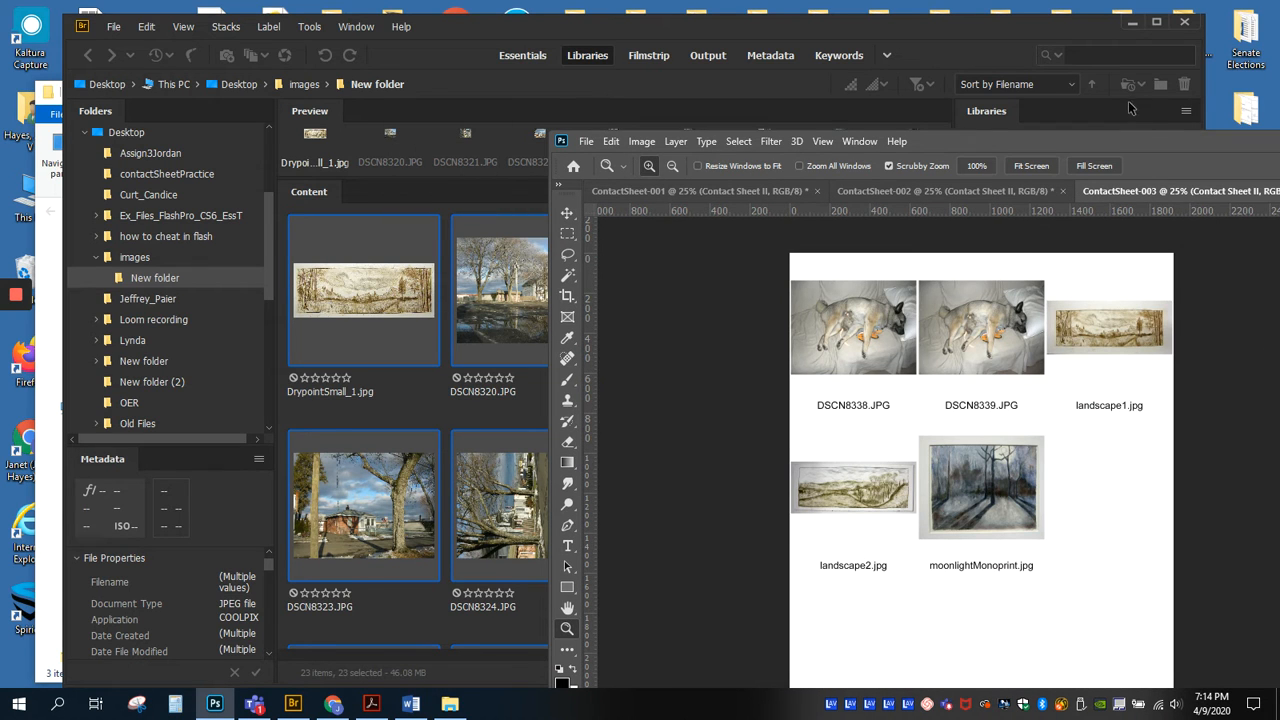
# Move the Photoshop window fully into view and look through the three generated contact sheets
pyautogui.moveTo(1147, 145); pyautogui.dragTo(701, 36)
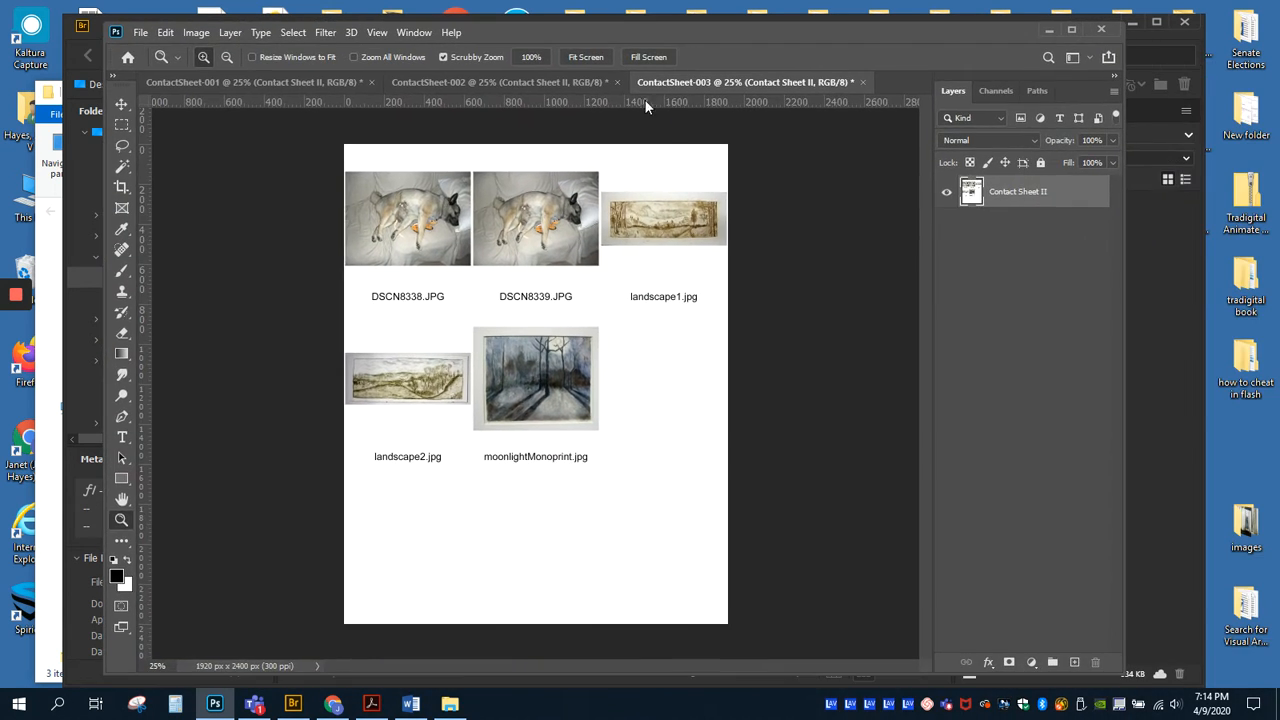
pyautogui.click(209, 84)
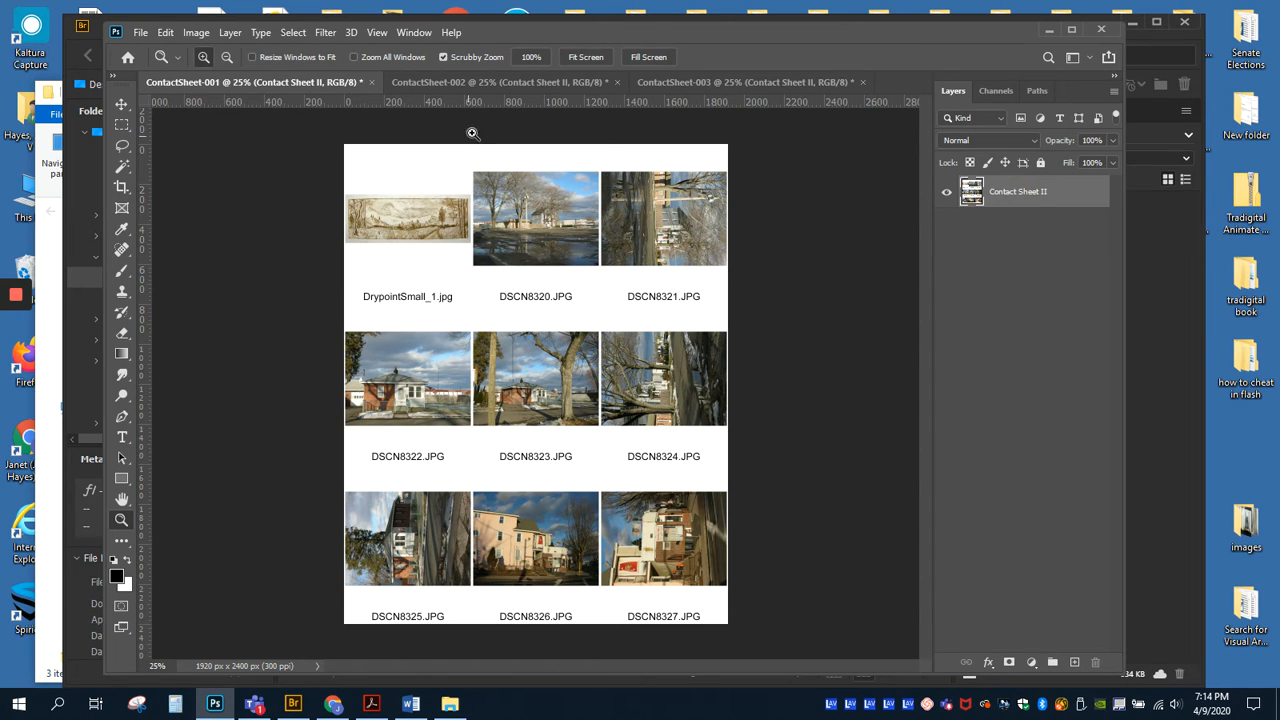
pyautogui.click(487, 85)
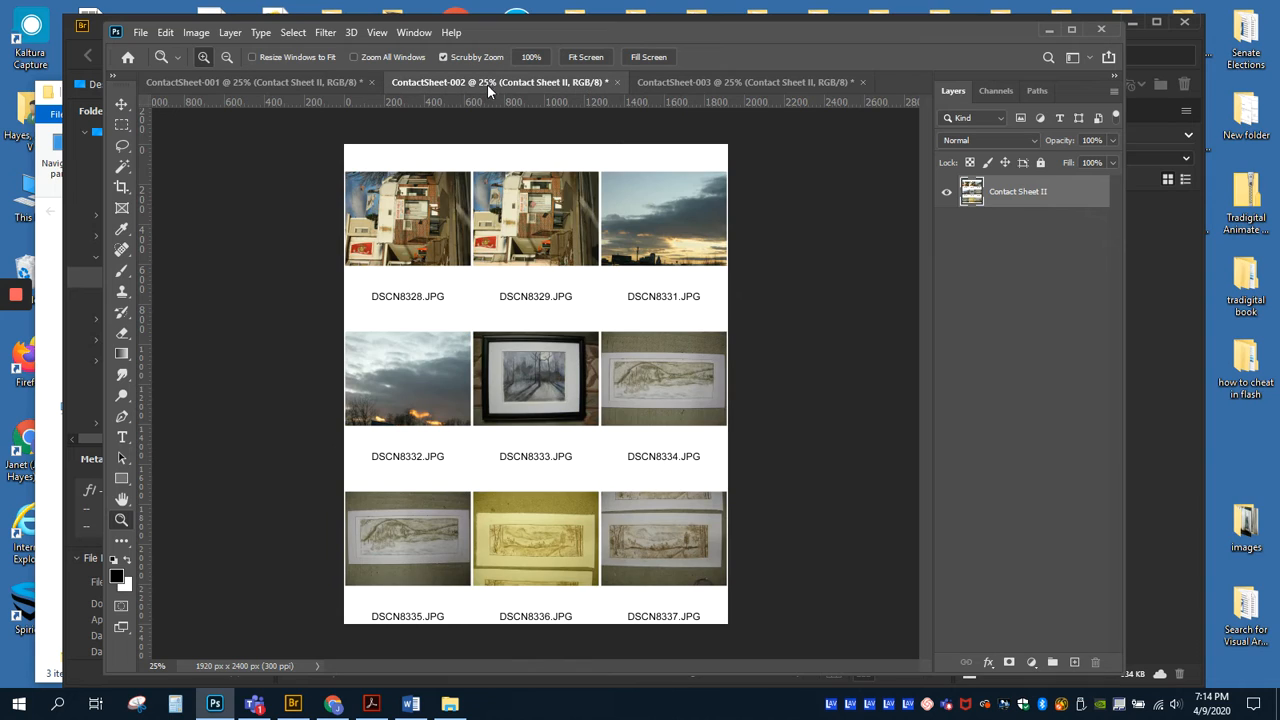
pyautogui.click(680, 85)
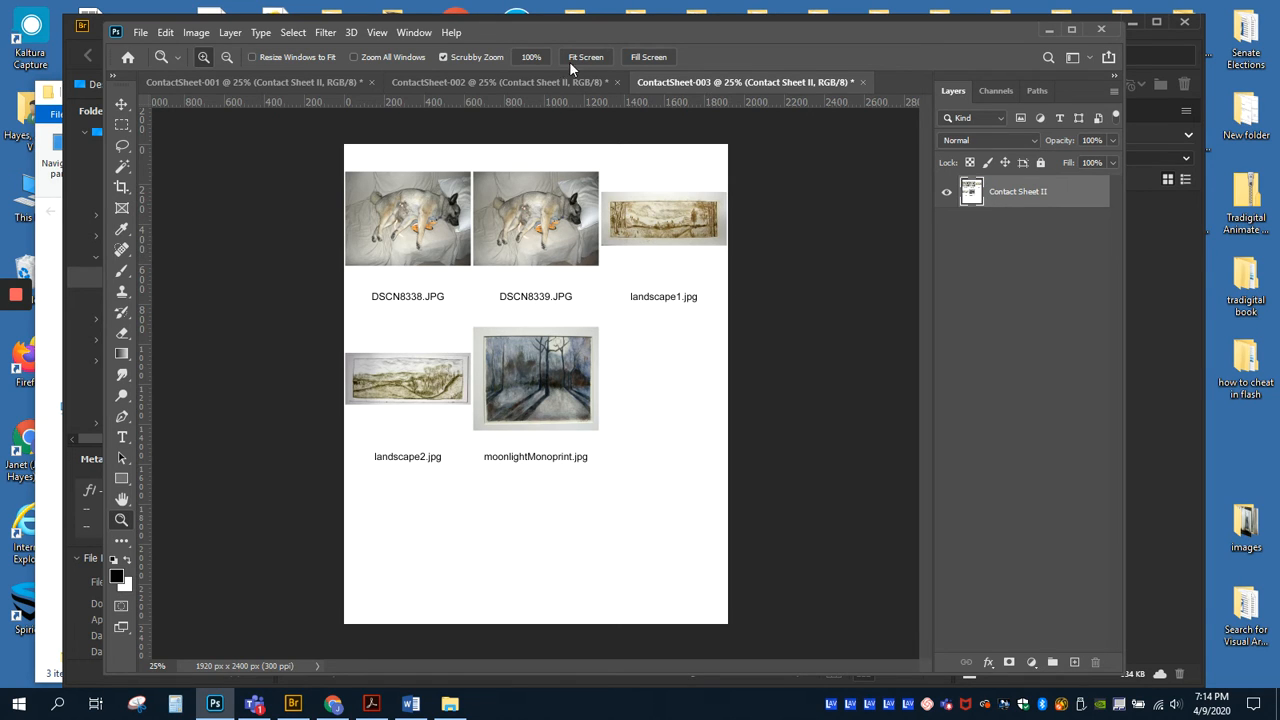
# Save the first contact sheet as ContactSheet-001.psd in the contactSheetPractice folder, with Maximize Compatibility on
pyautogui.click(168, 85)
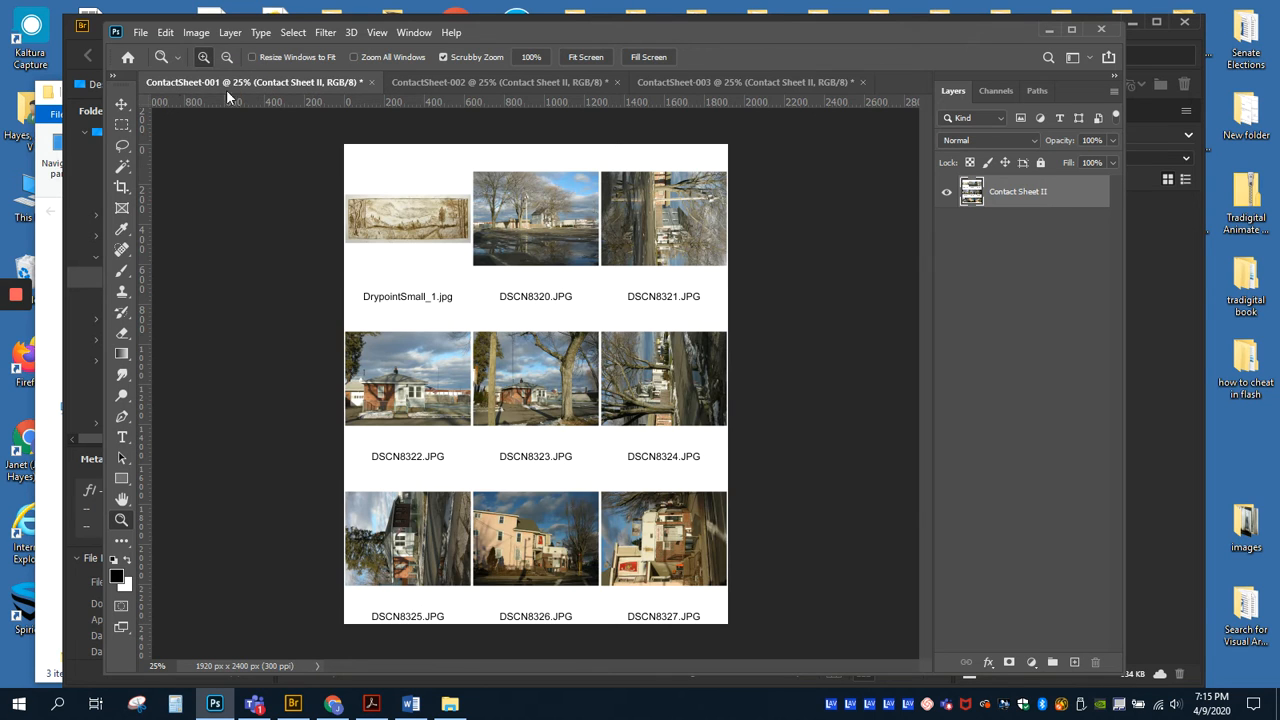
pyautogui.click(140, 33)
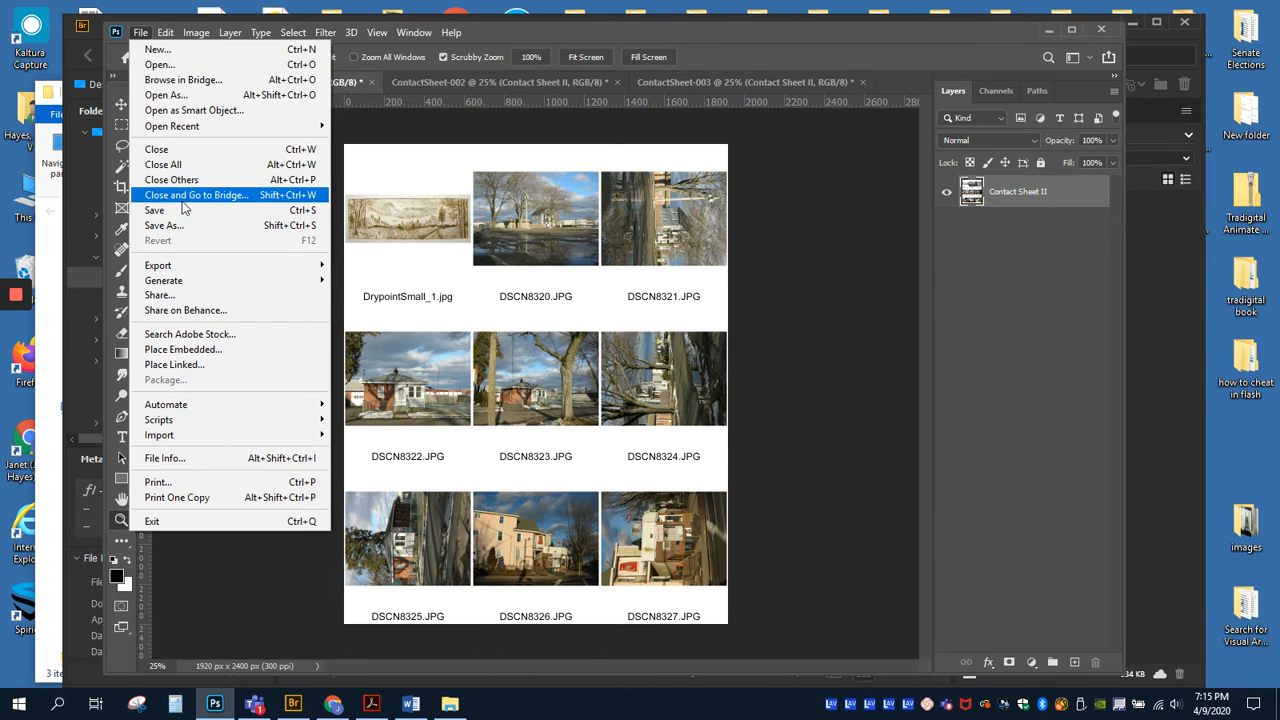
pyautogui.click(173, 226)
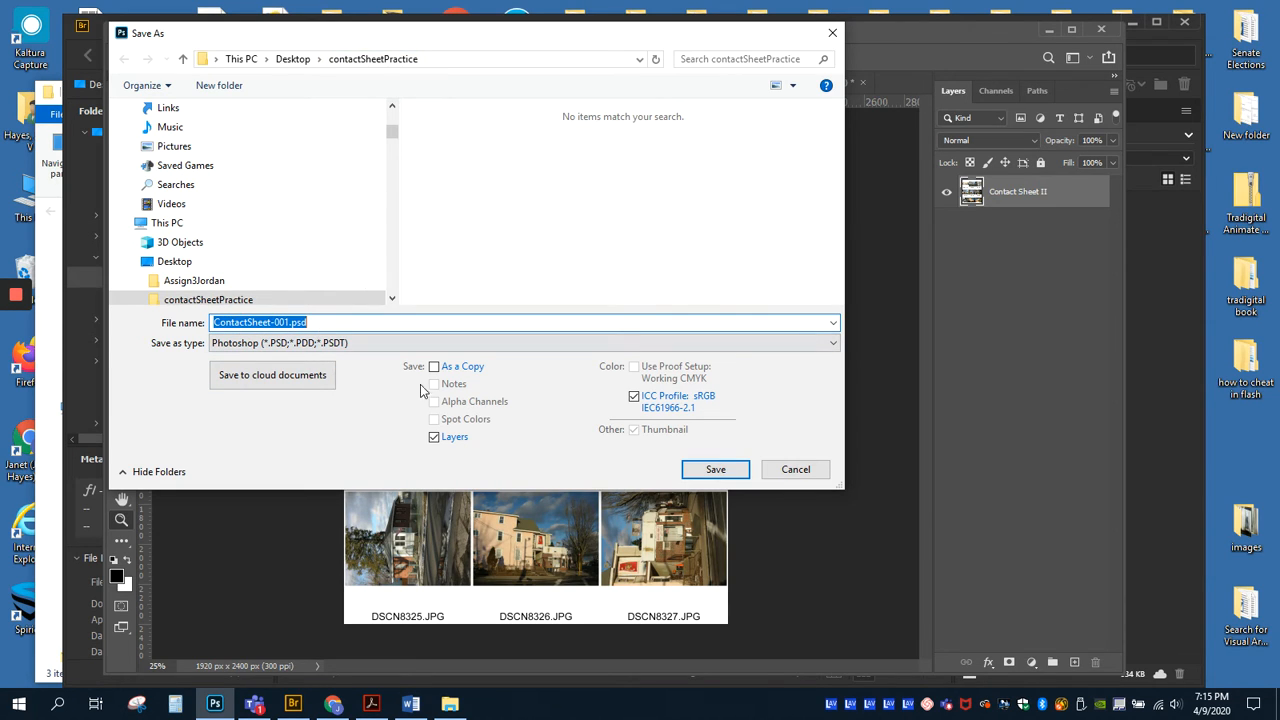
pyautogui.click(716, 470)
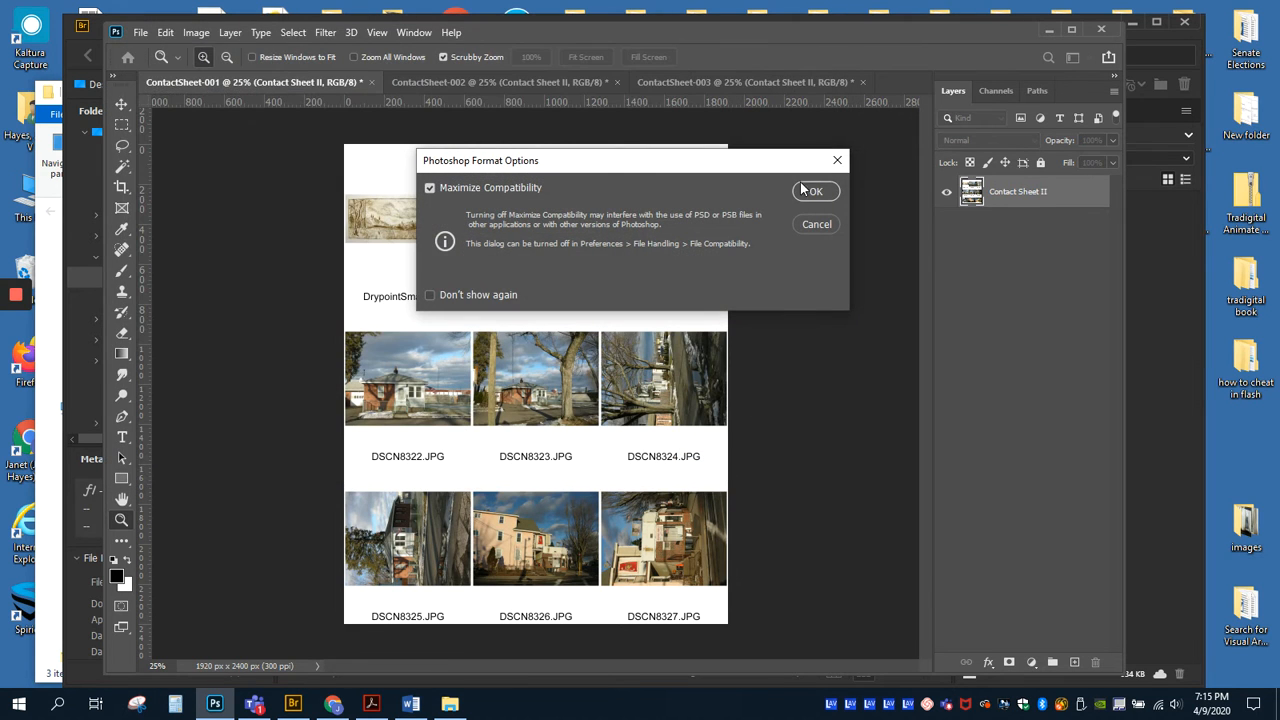
pyautogui.click(816, 192)
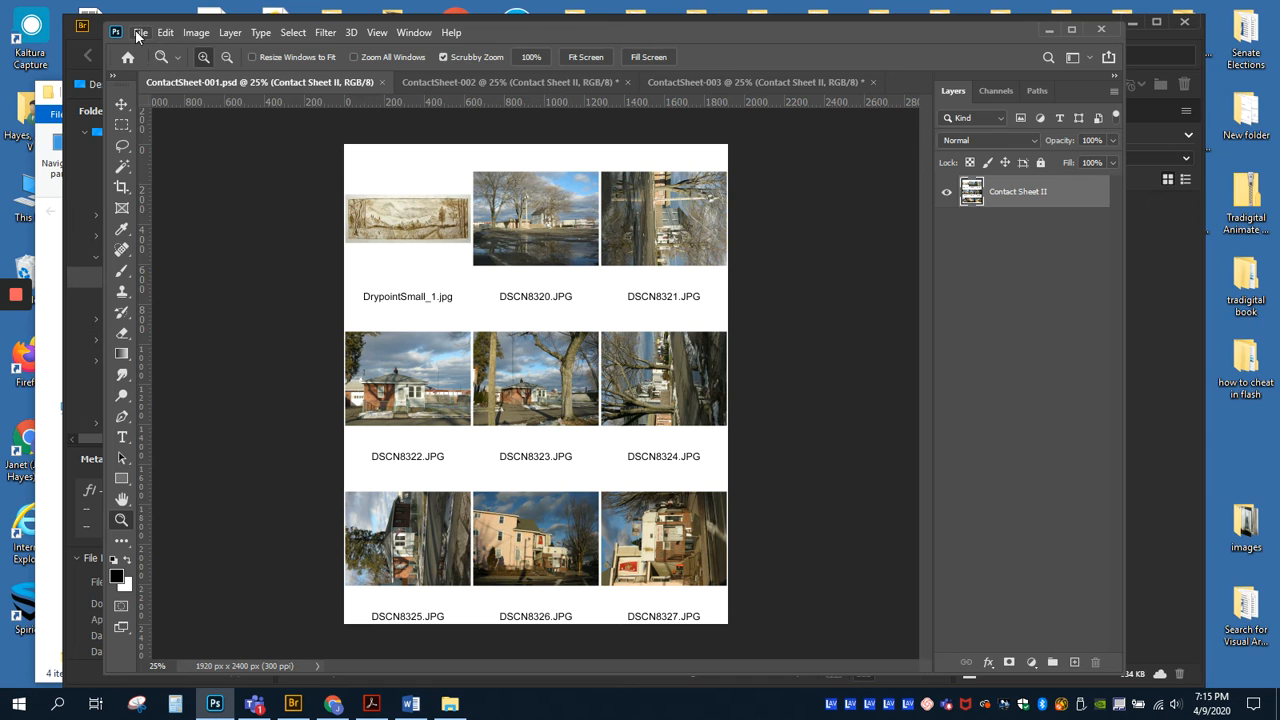
# Save the first contact sheet as the JPEG ContactSheet-001.jpg, replacing the existing file, and close the document
pyautogui.click(137, 33)
pyautogui.click(178, 230)
pyautogui.click(279, 344)
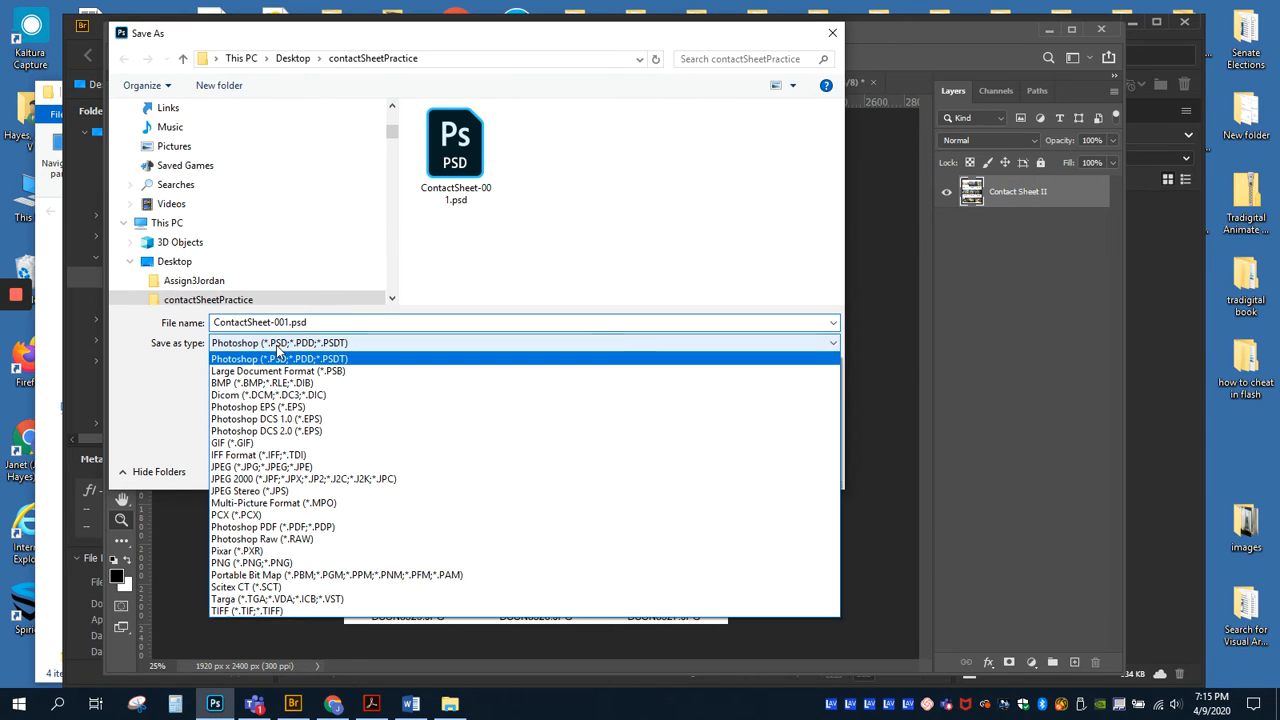
pyautogui.click(249, 468)
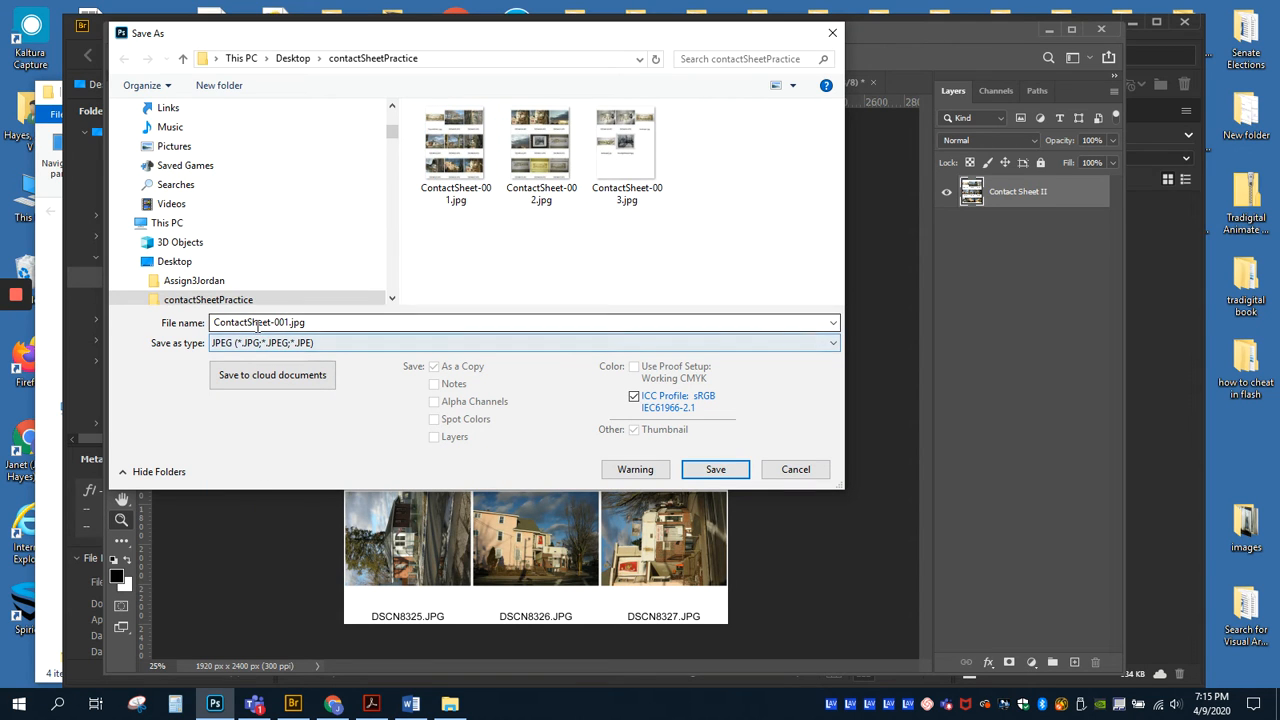
pyautogui.click(715, 470)
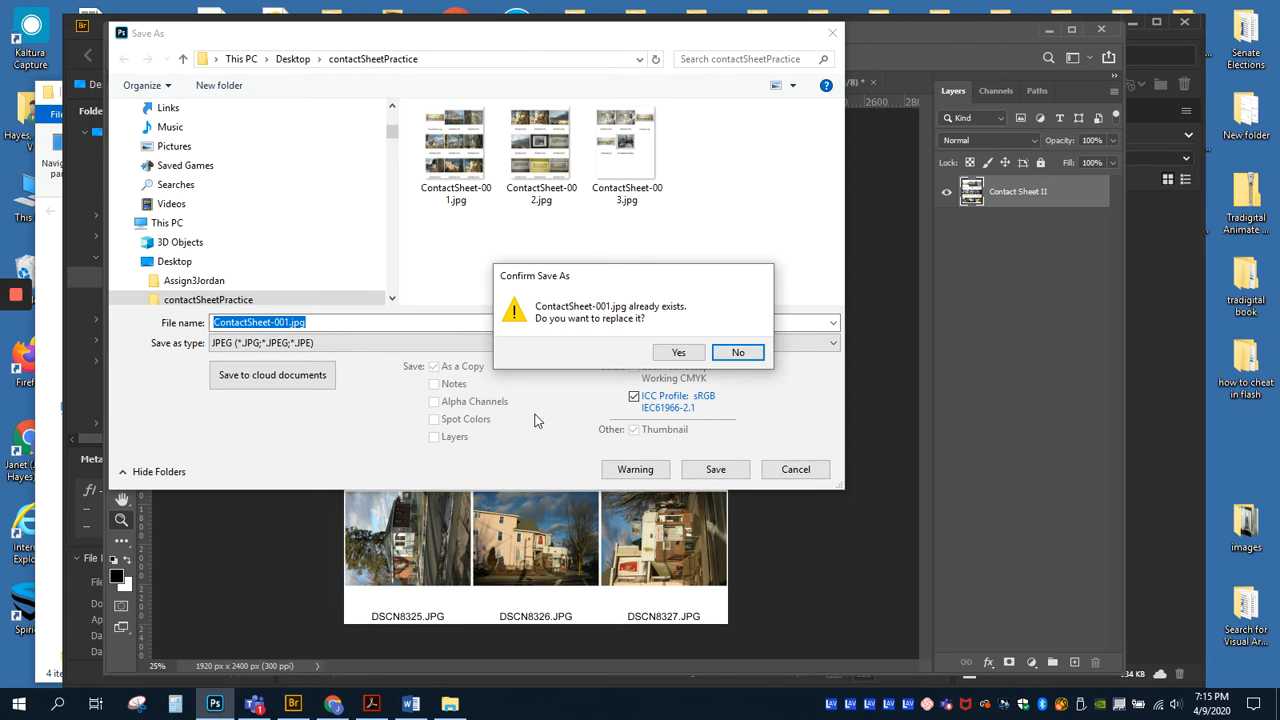
pyautogui.click(680, 356)
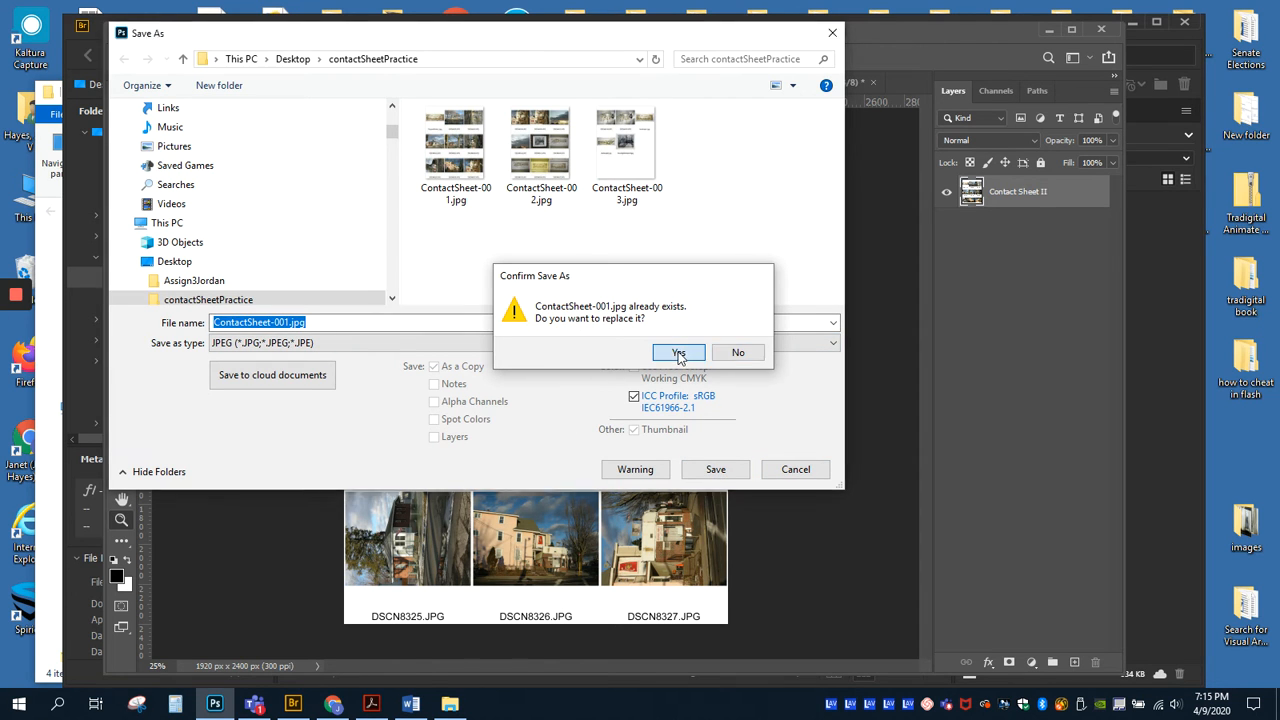
pyautogui.click(712, 166)
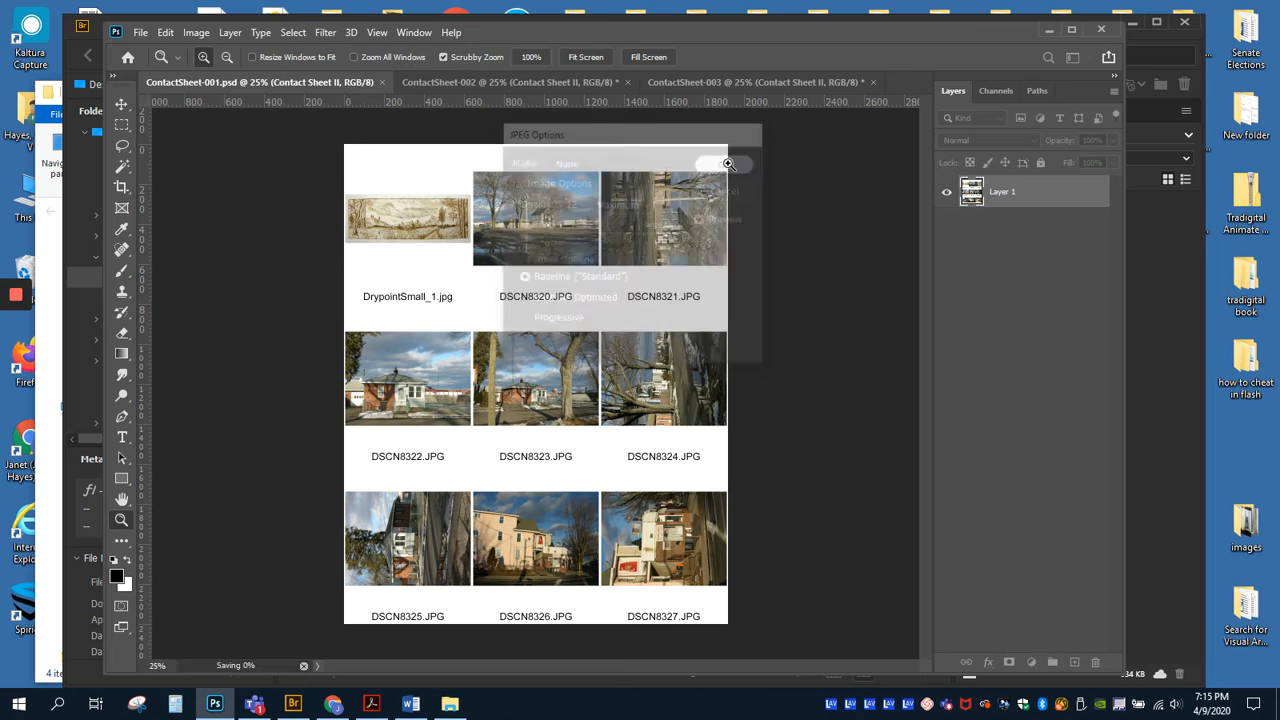
pyautogui.click(382, 82)
# Save the second contact sheet as the JPEG ContactSheet-002.jpg, replacing the existing file, and close the document without saving changes
pyautogui.click(234, 87)
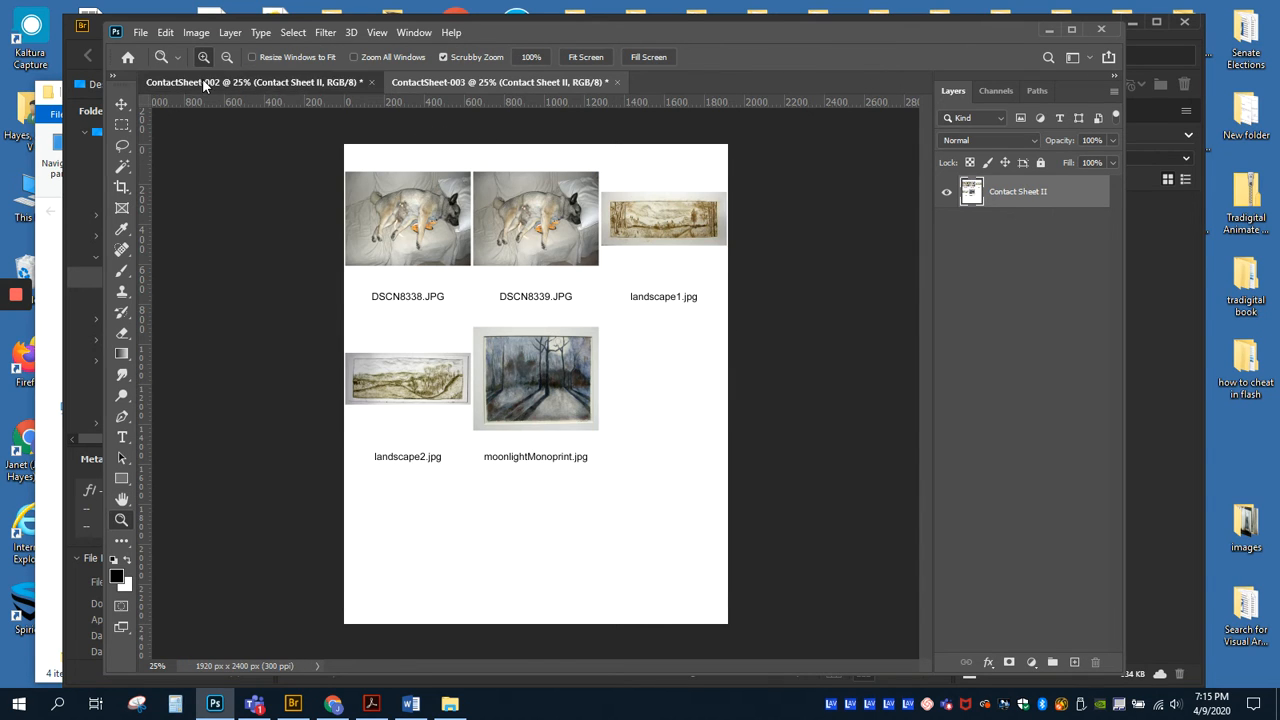
pyautogui.click(141, 33)
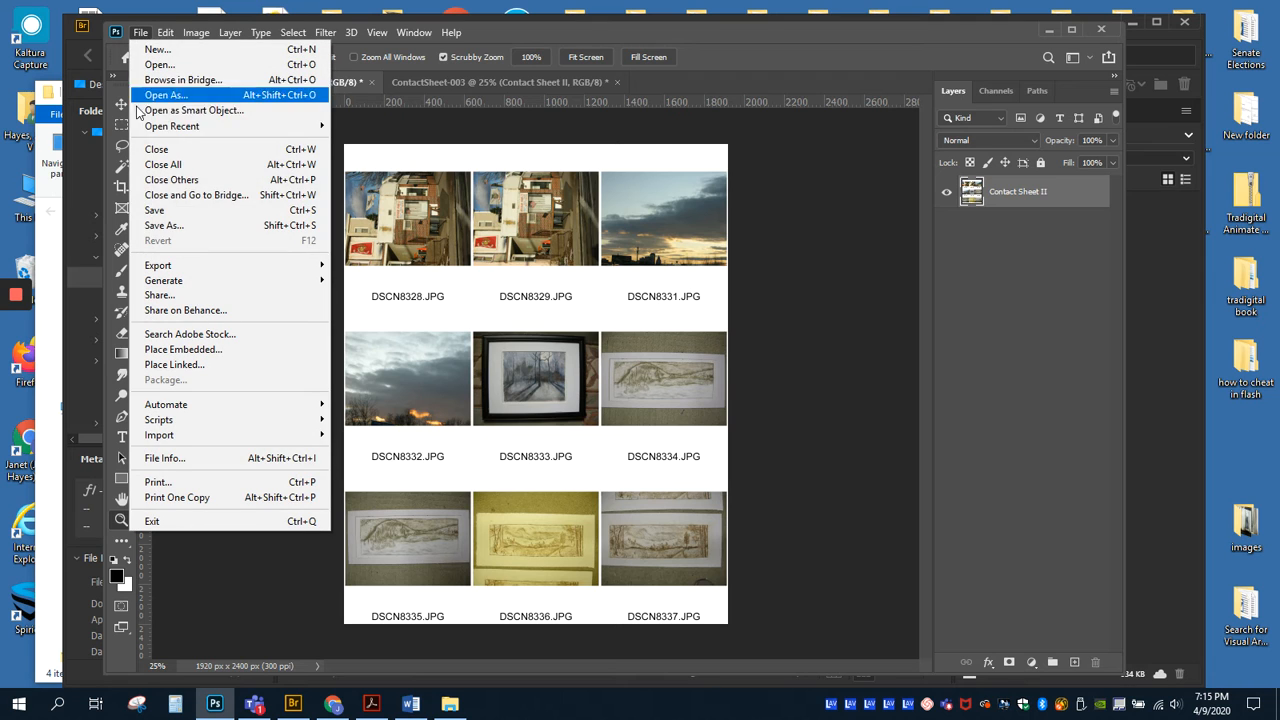
pyautogui.click(170, 225)
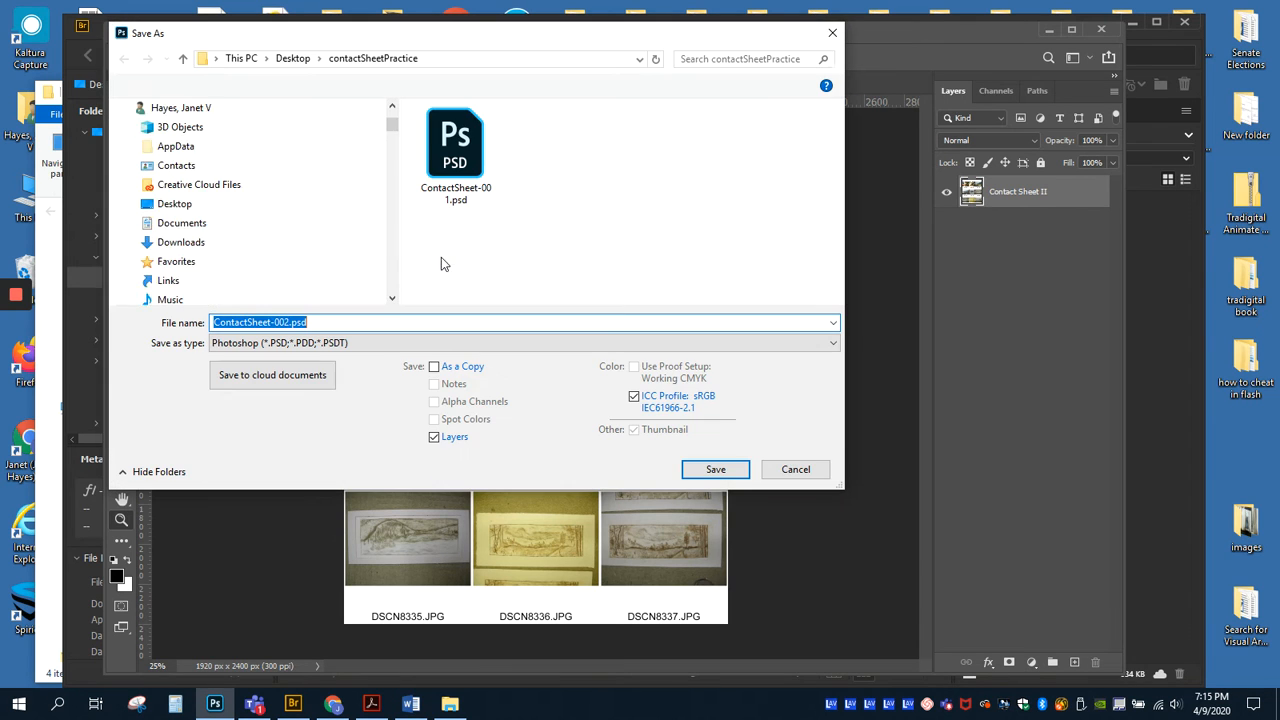
pyautogui.click(312, 343)
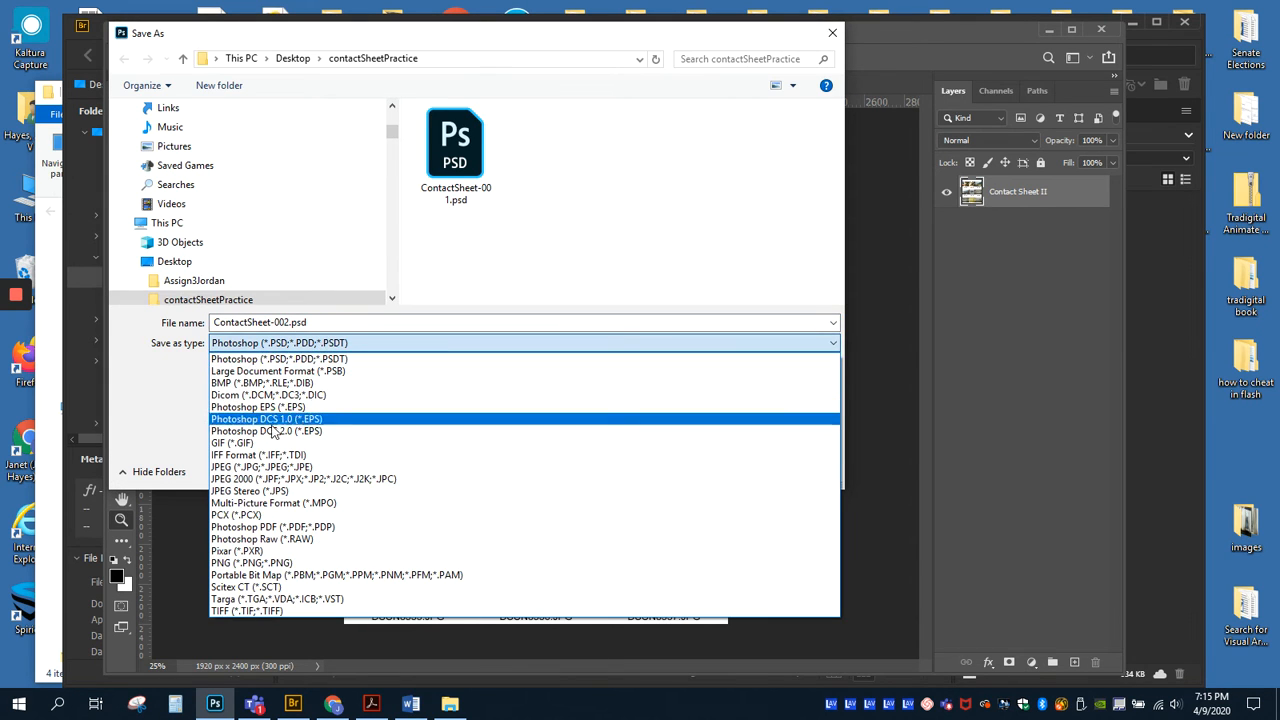
pyautogui.click(266, 472)
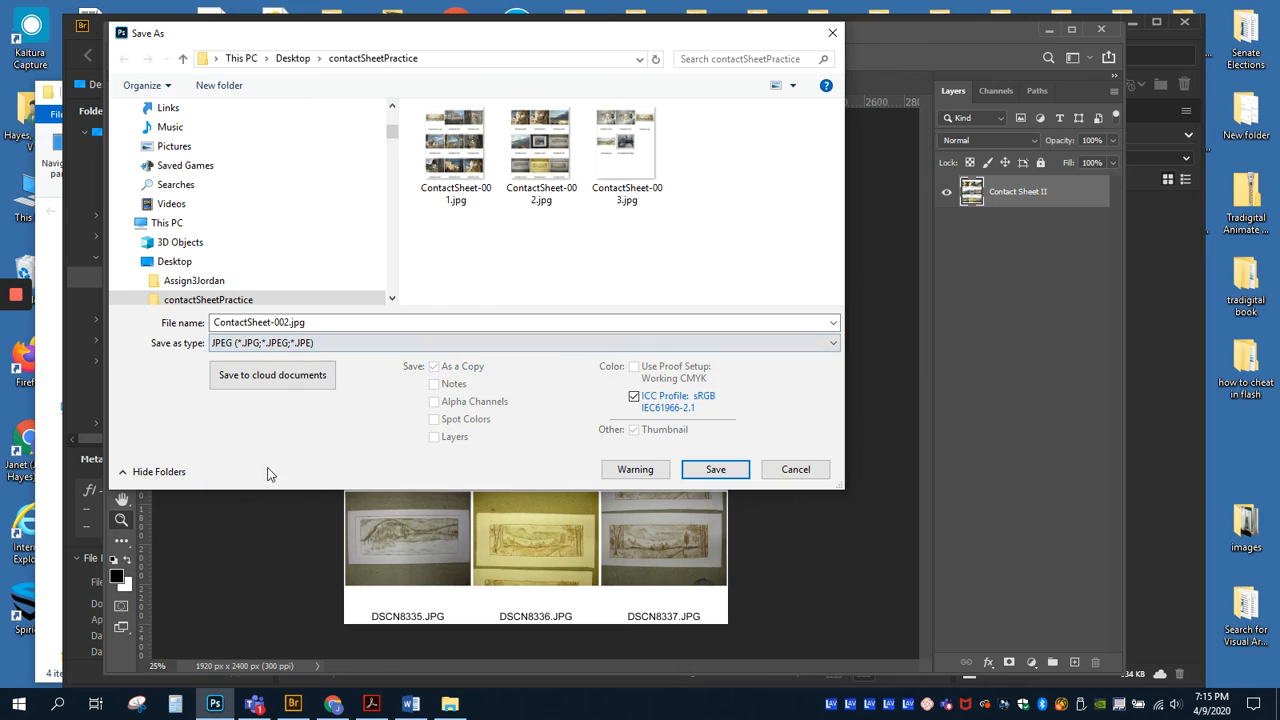
pyautogui.click(700, 472)
pyautogui.click(698, 354)
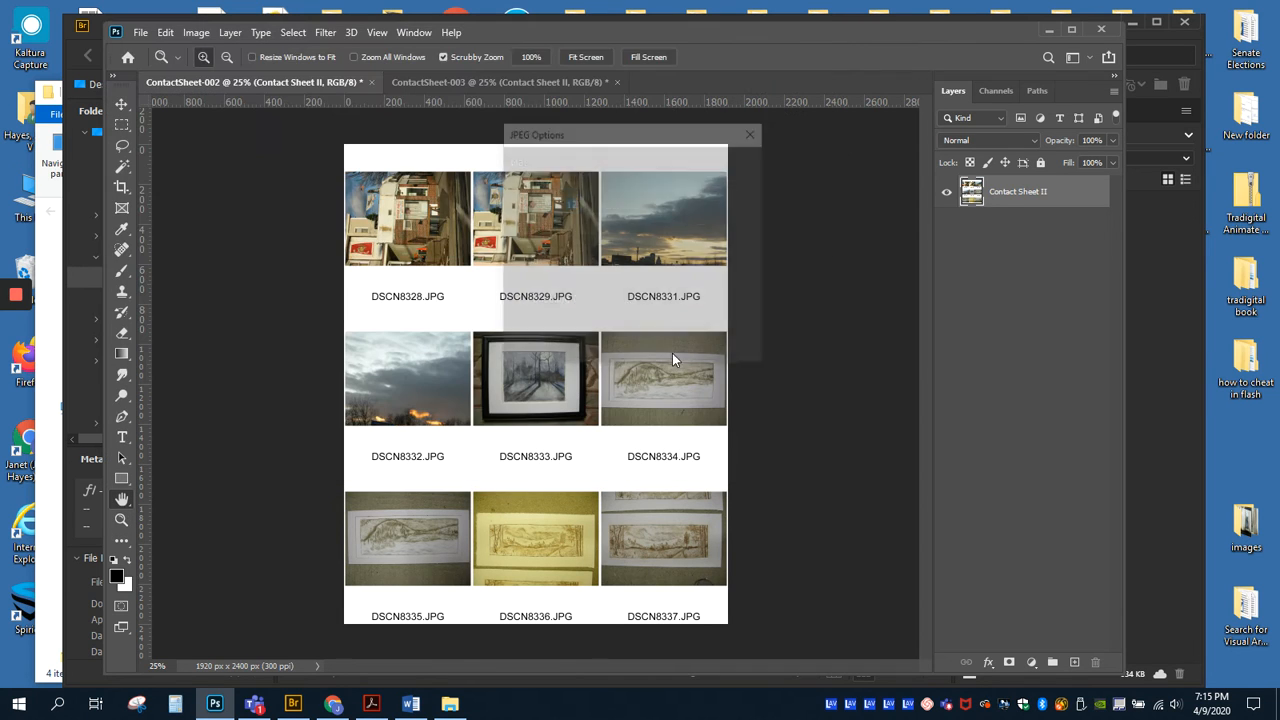
pyautogui.click(727, 166)
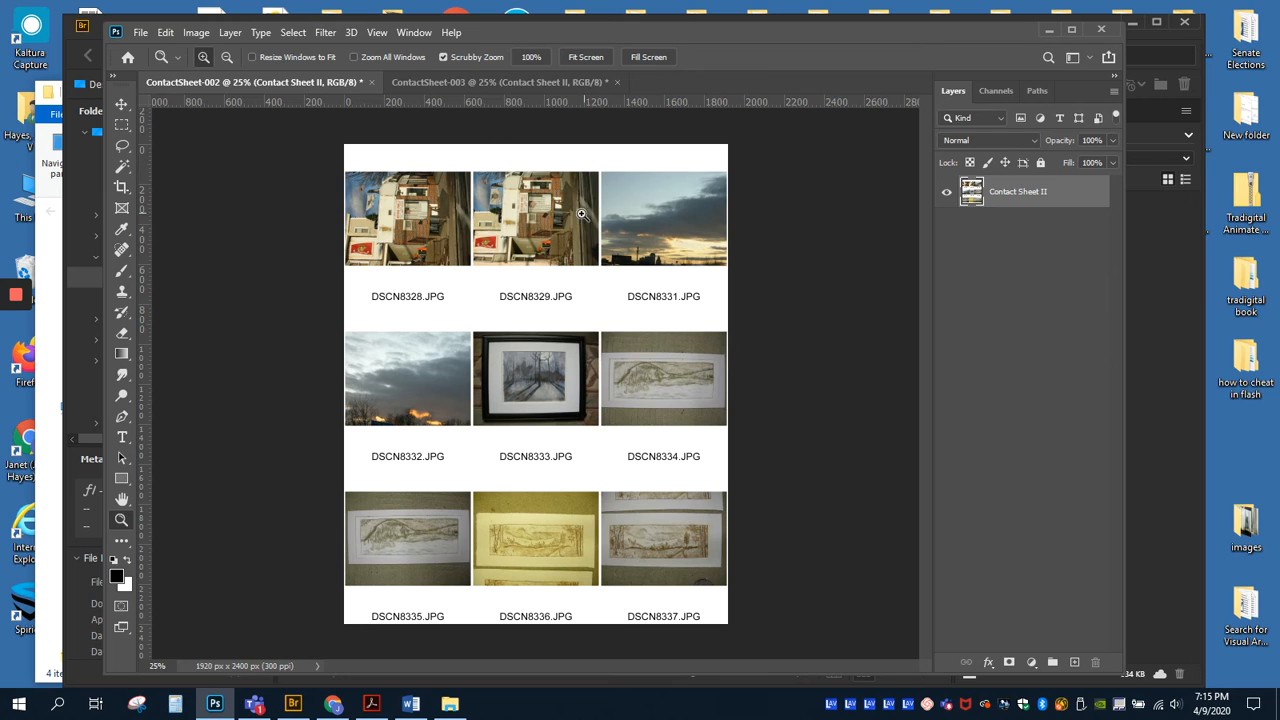
pyautogui.click(371, 83)
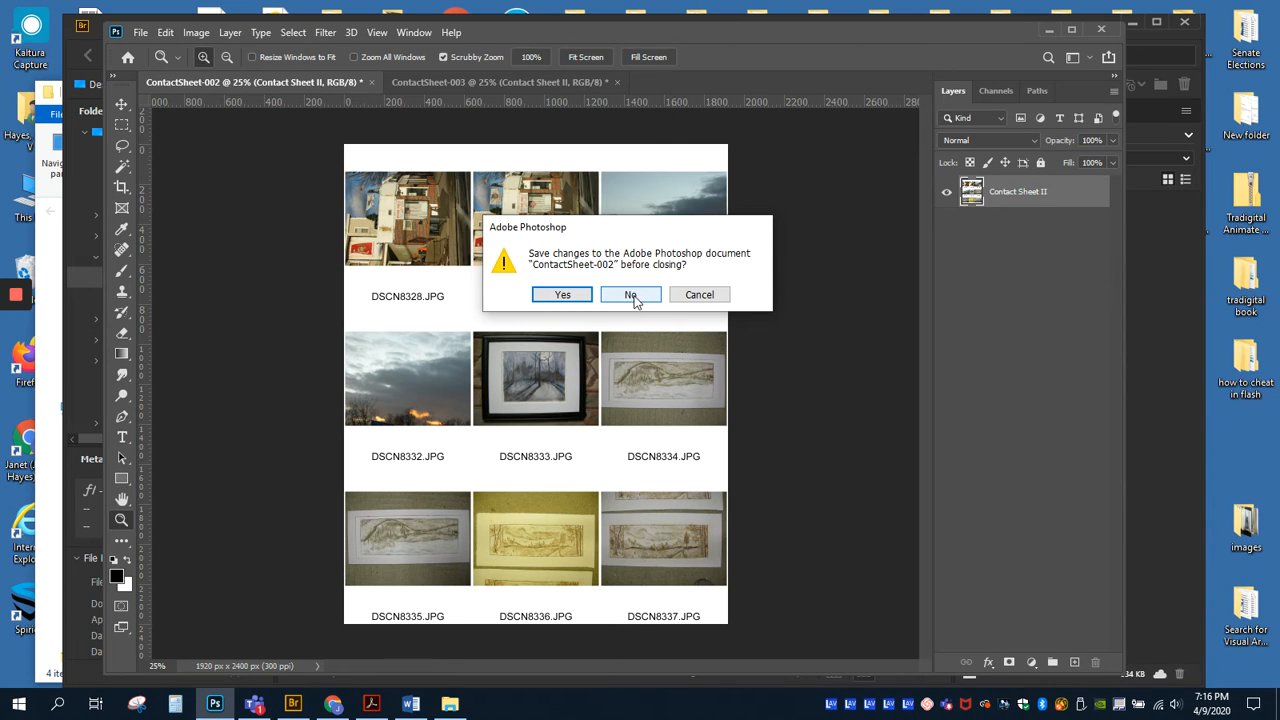
pyautogui.click(632, 296)
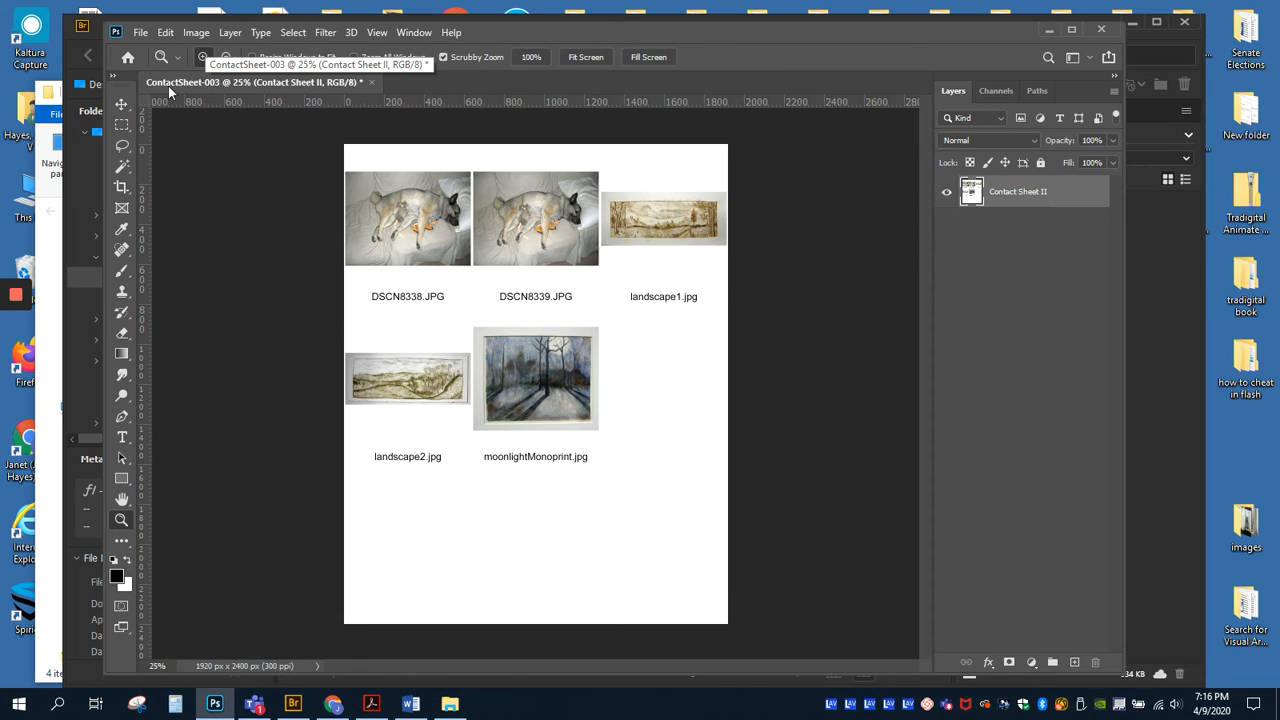
# Save the third contact sheet as the JPEG ContactSheet-003.jpg, replacing the existing file, and close the document without saving changes
pyautogui.click(140, 32)
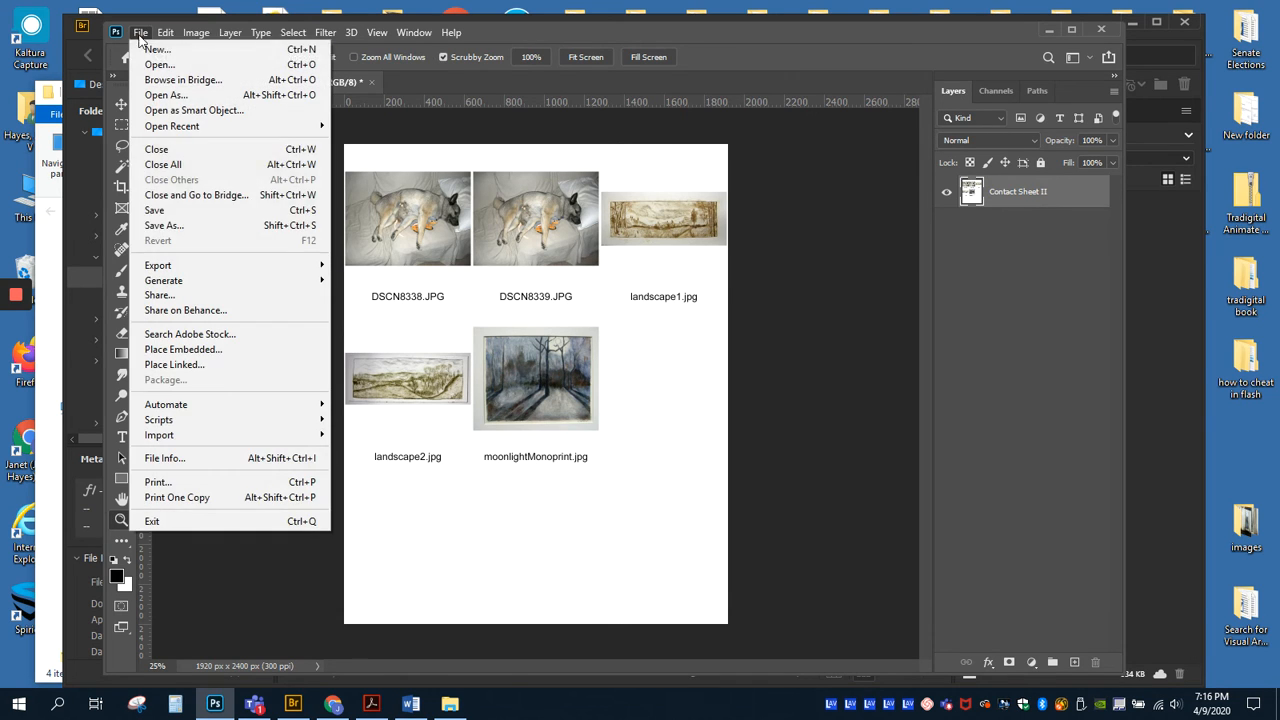
pyautogui.click(164, 226)
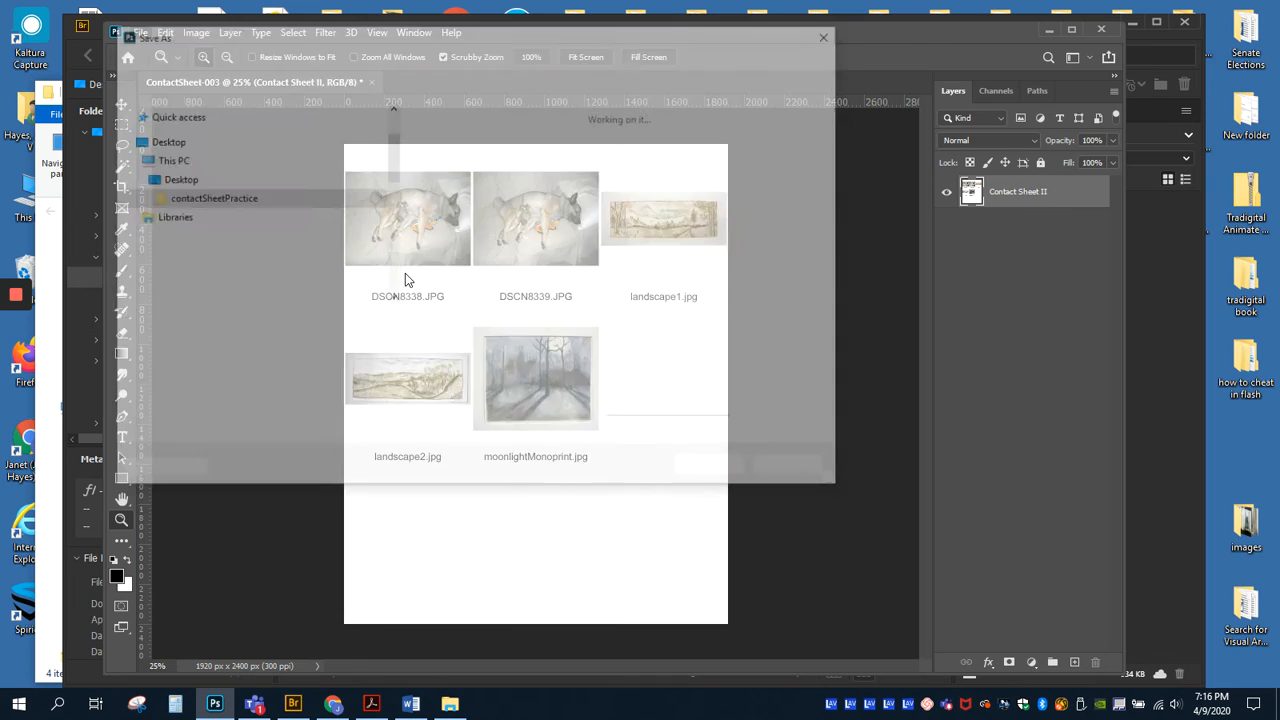
pyautogui.click(300, 343)
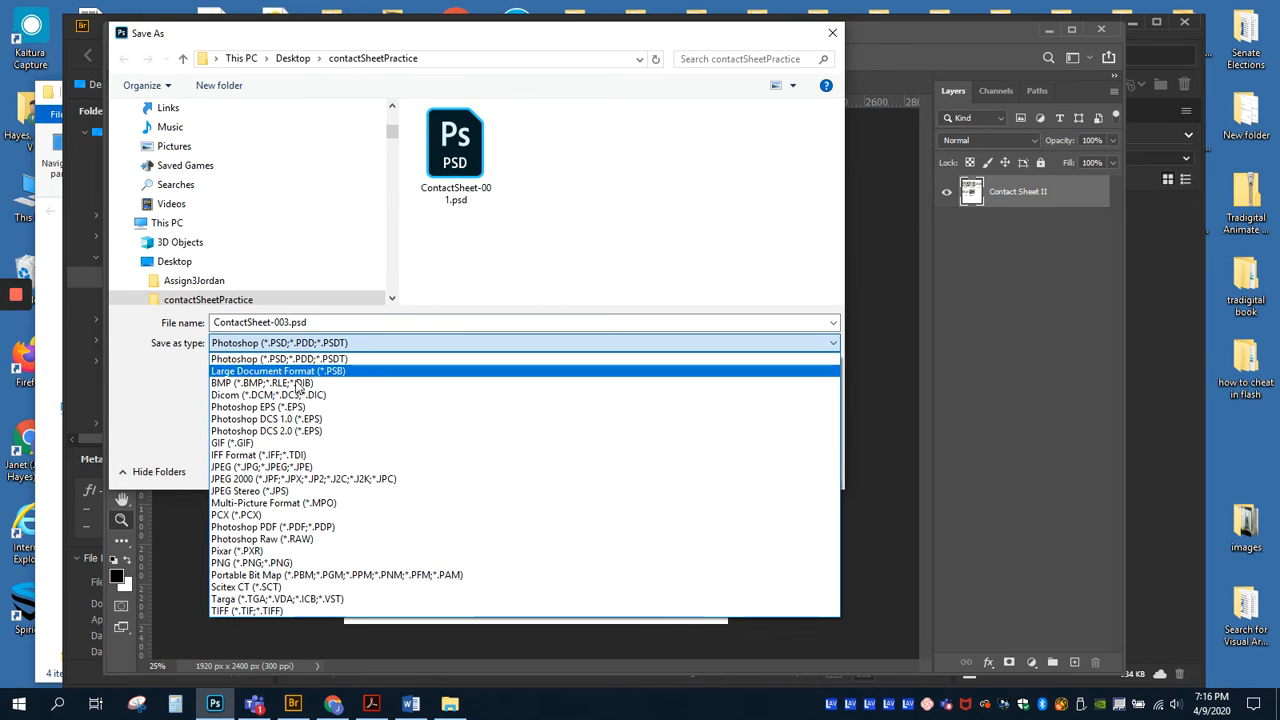
pyautogui.click(258, 467)
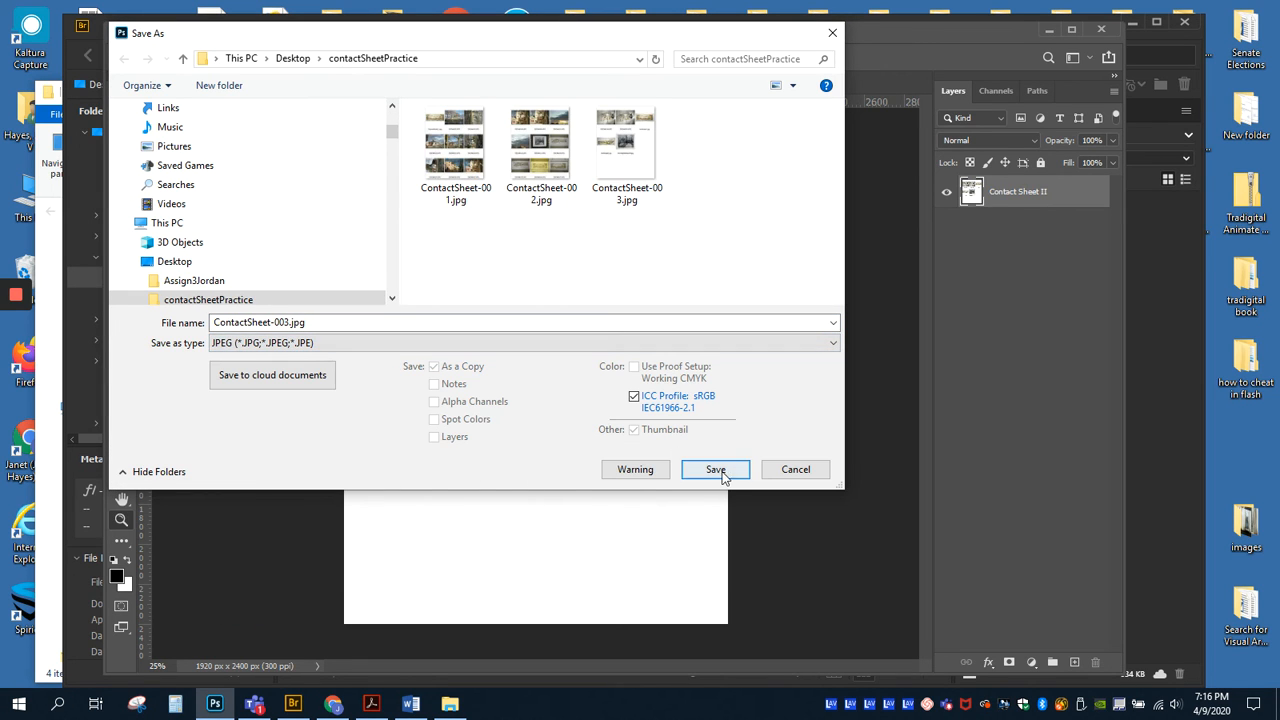
pyautogui.click(722, 471)
pyautogui.click(677, 351)
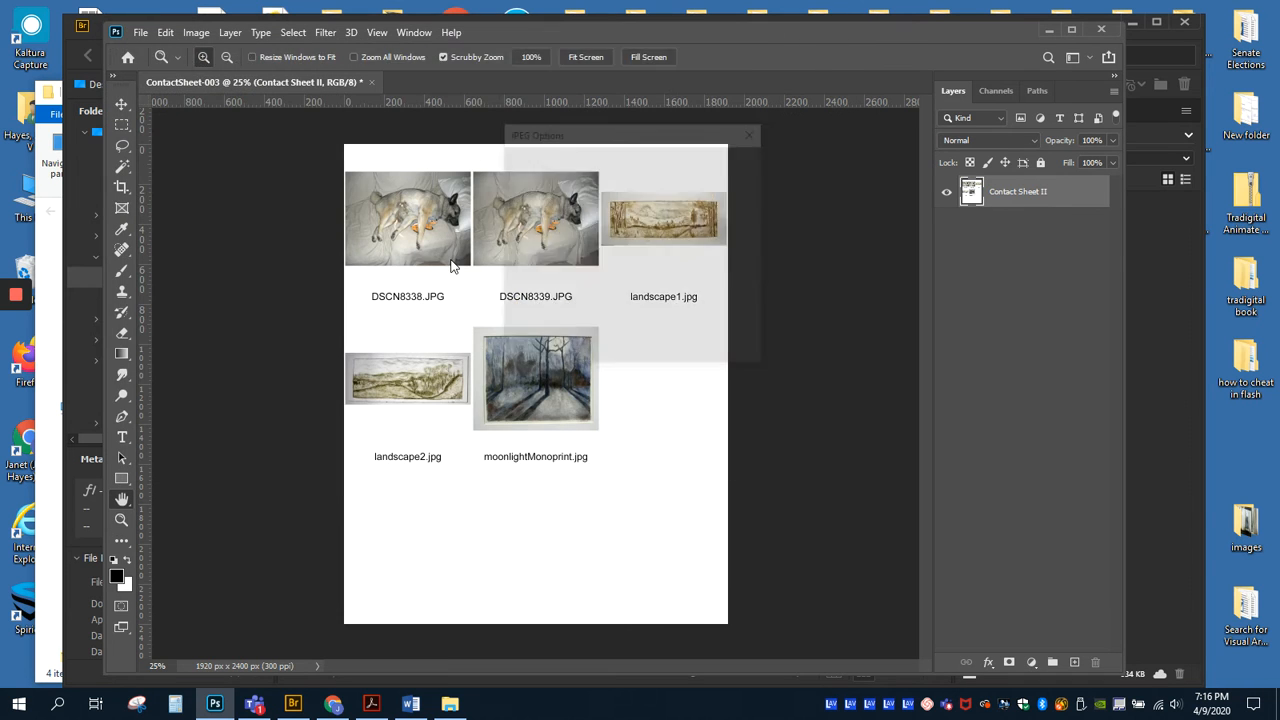
pyautogui.click(727, 163)
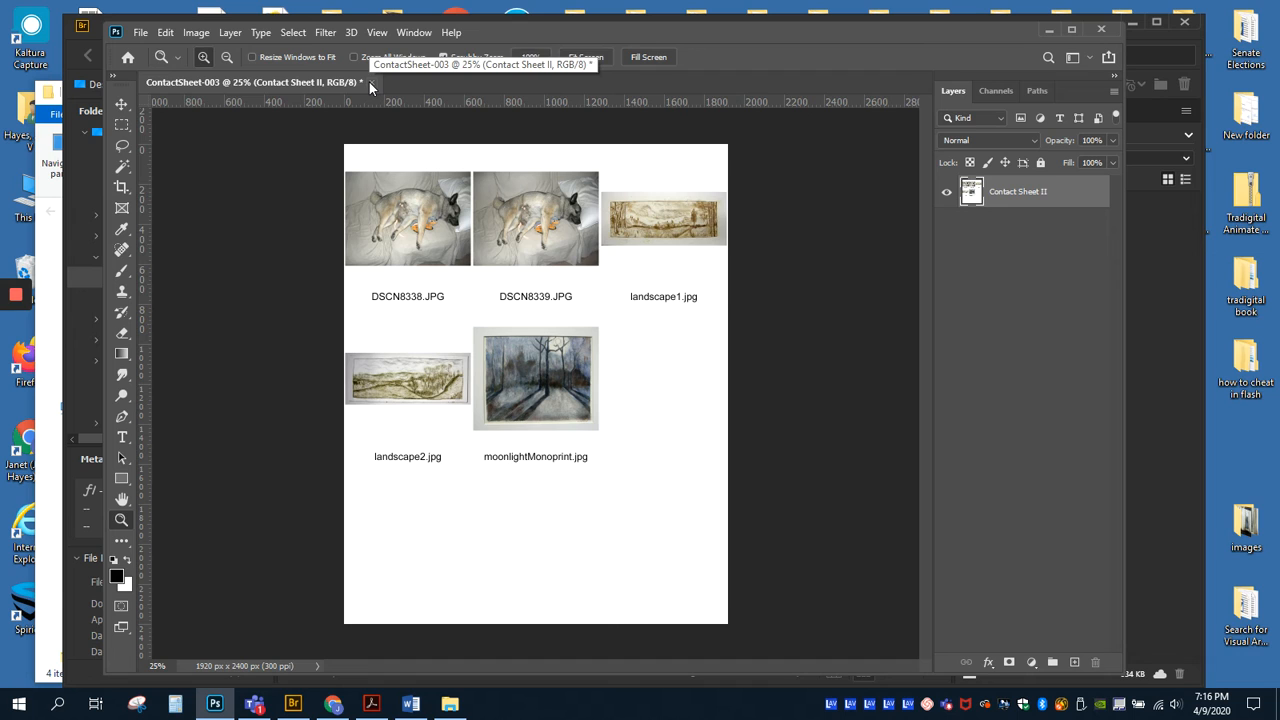
pyautogui.click(369, 88)
pyautogui.click(648, 290)
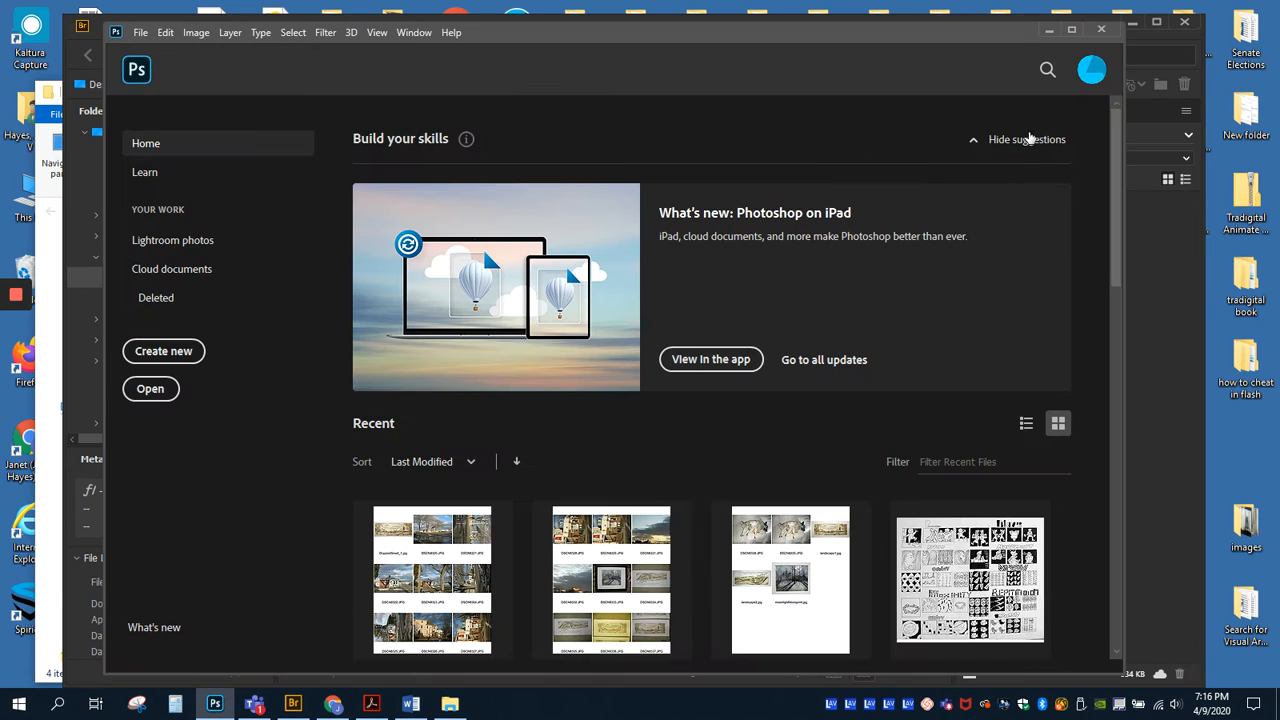
# Minimize Photoshop and Bridge and move the contactSheetPractice folder window fully into view
pyautogui.click(1049, 30)
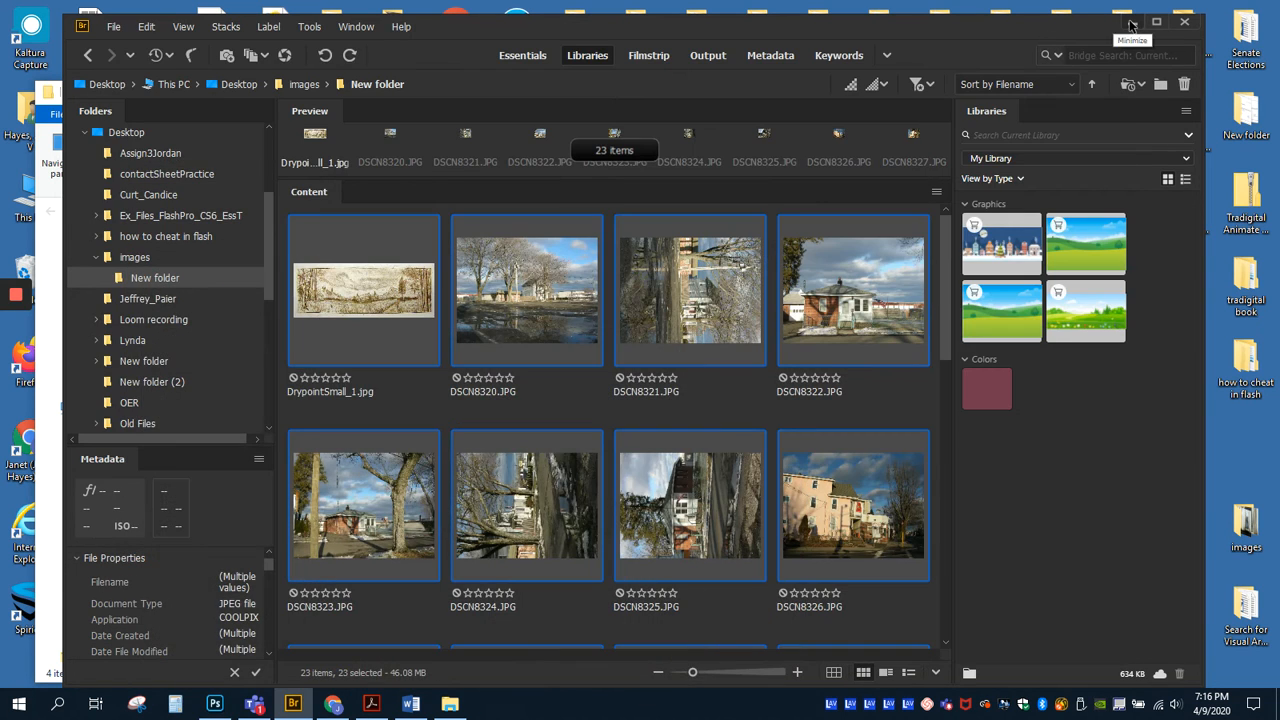
pyautogui.click(1131, 24)
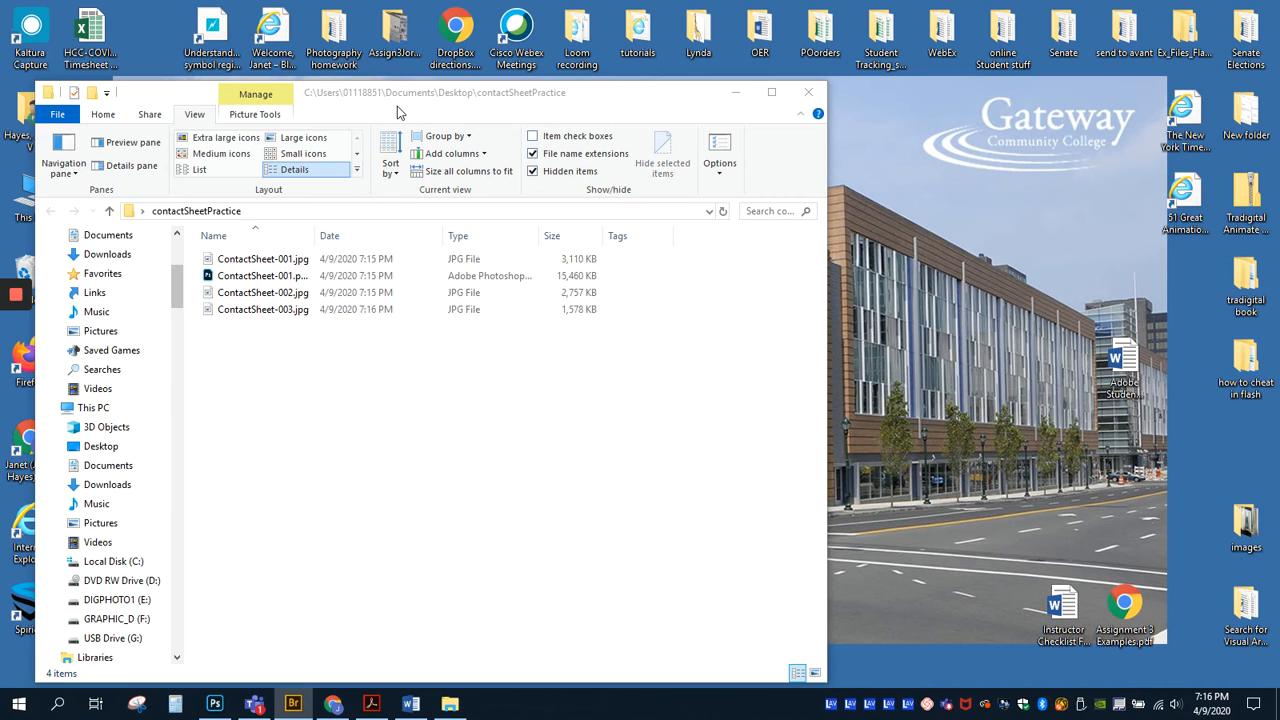
pyautogui.moveTo(397, 112); pyautogui.dragTo(430, 50)
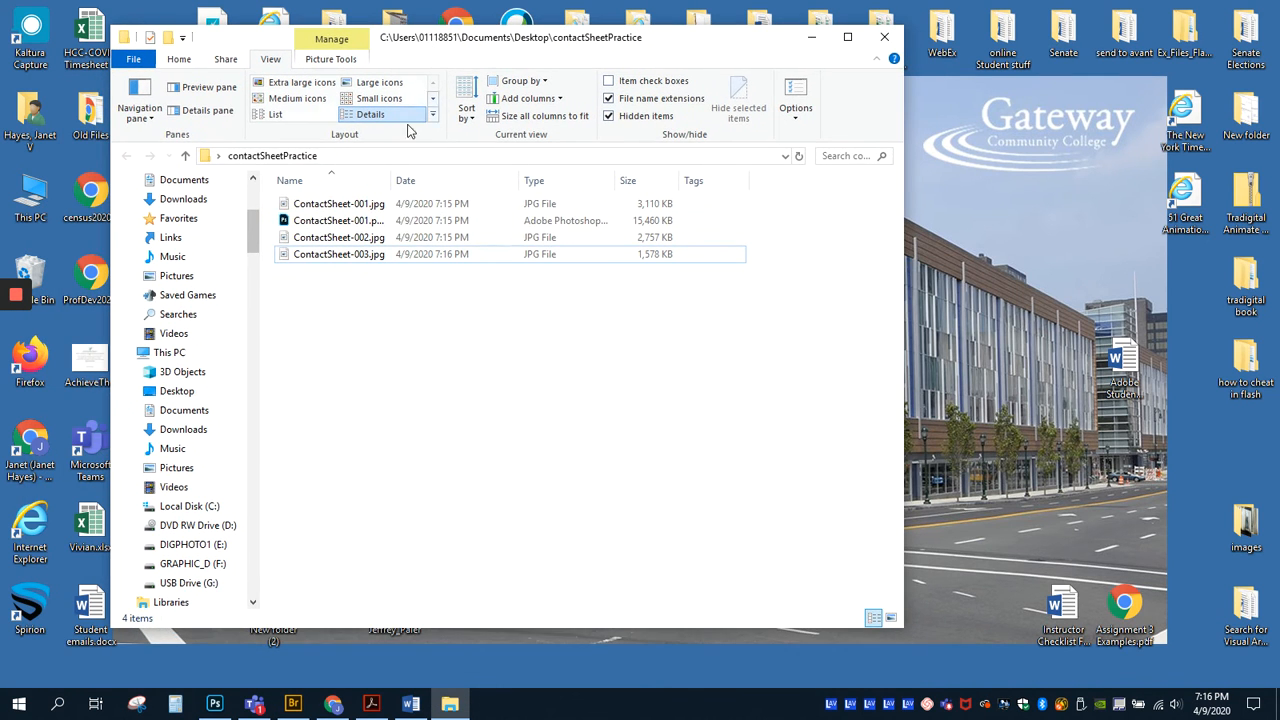
# Compare the JPEG and PSD versions of ContactSheet-001 in the folder and delete the PSD file
pyautogui.click(378, 206)
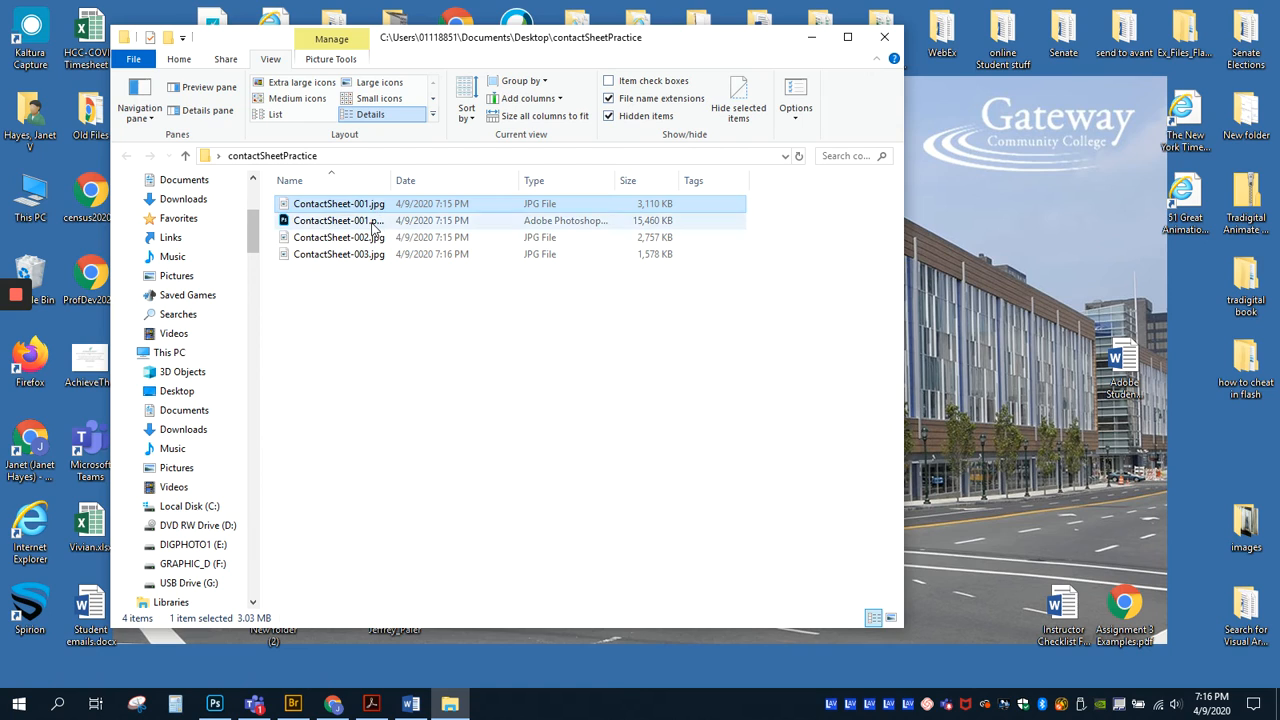
pyautogui.click(375, 224)
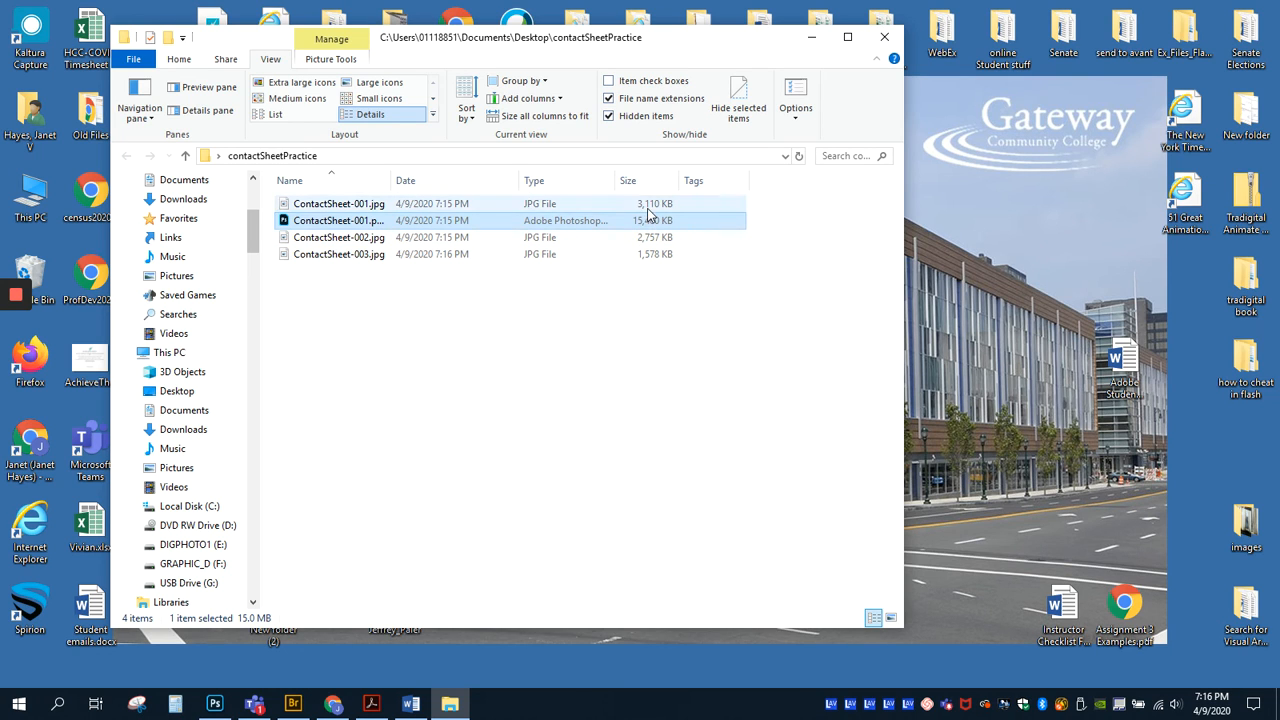
pyautogui.rightClick(343, 226)
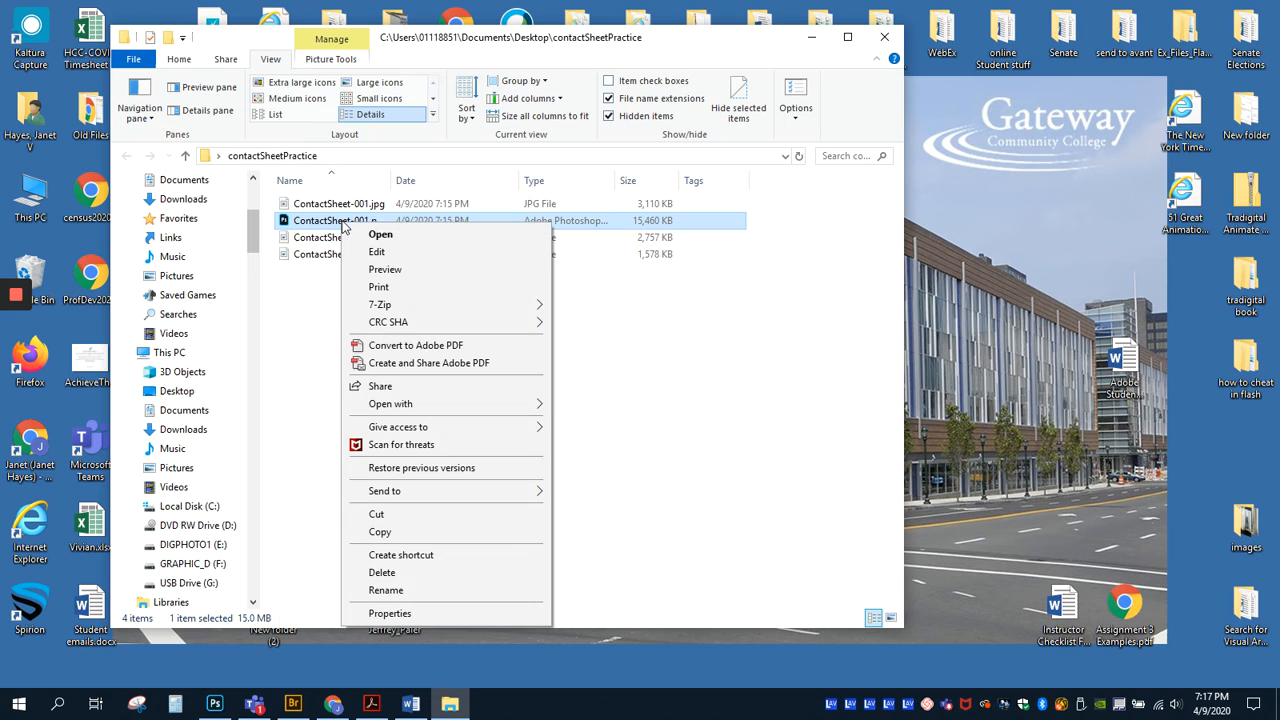
pyautogui.click(382, 573)
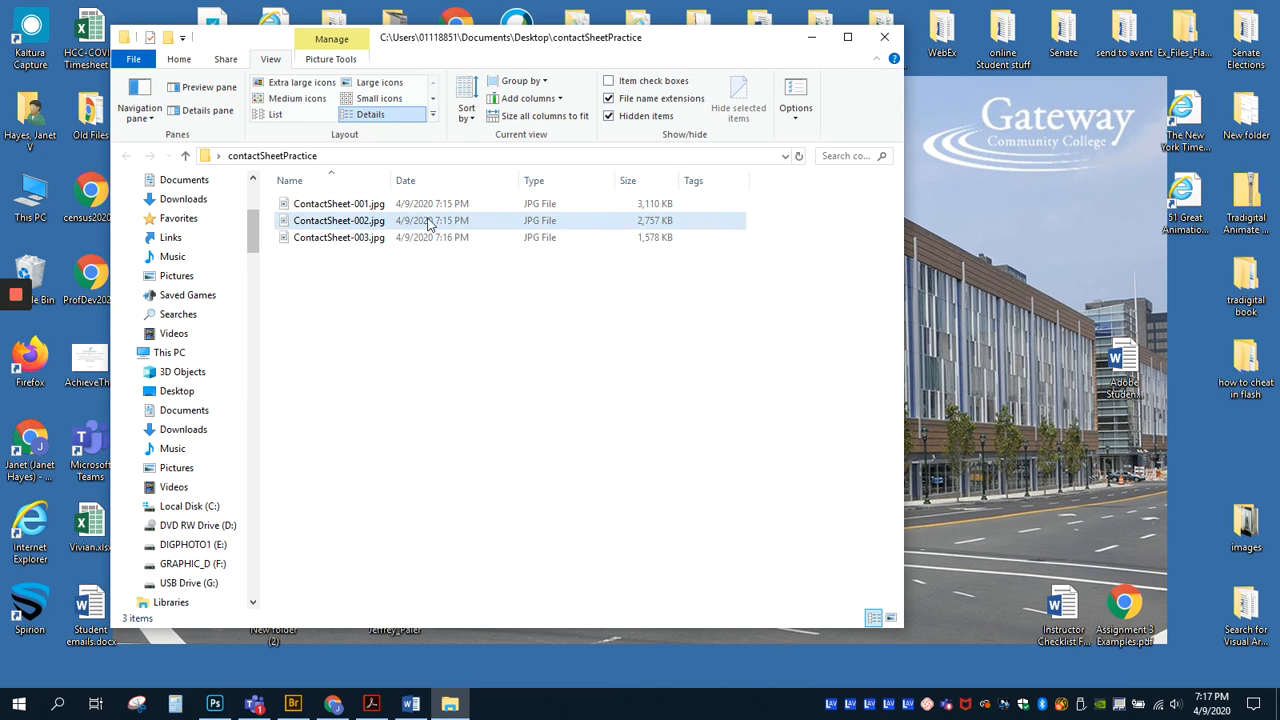
pyautogui.click(340, 226)
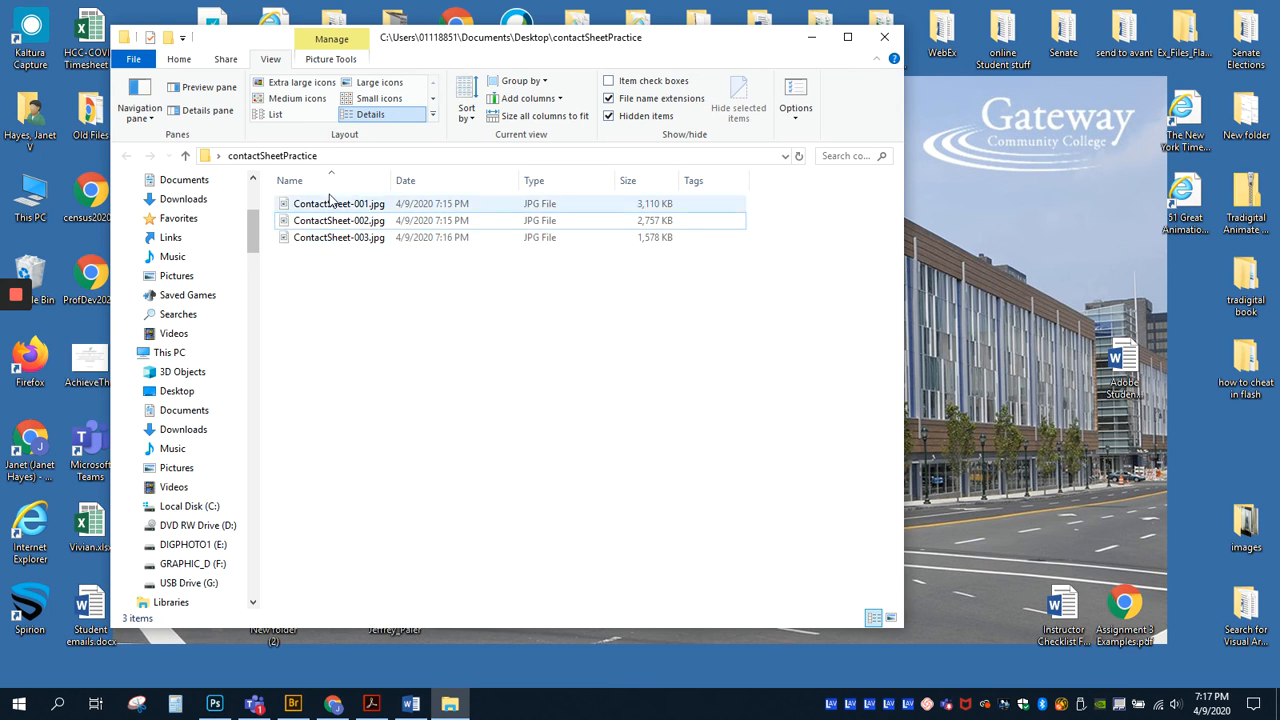